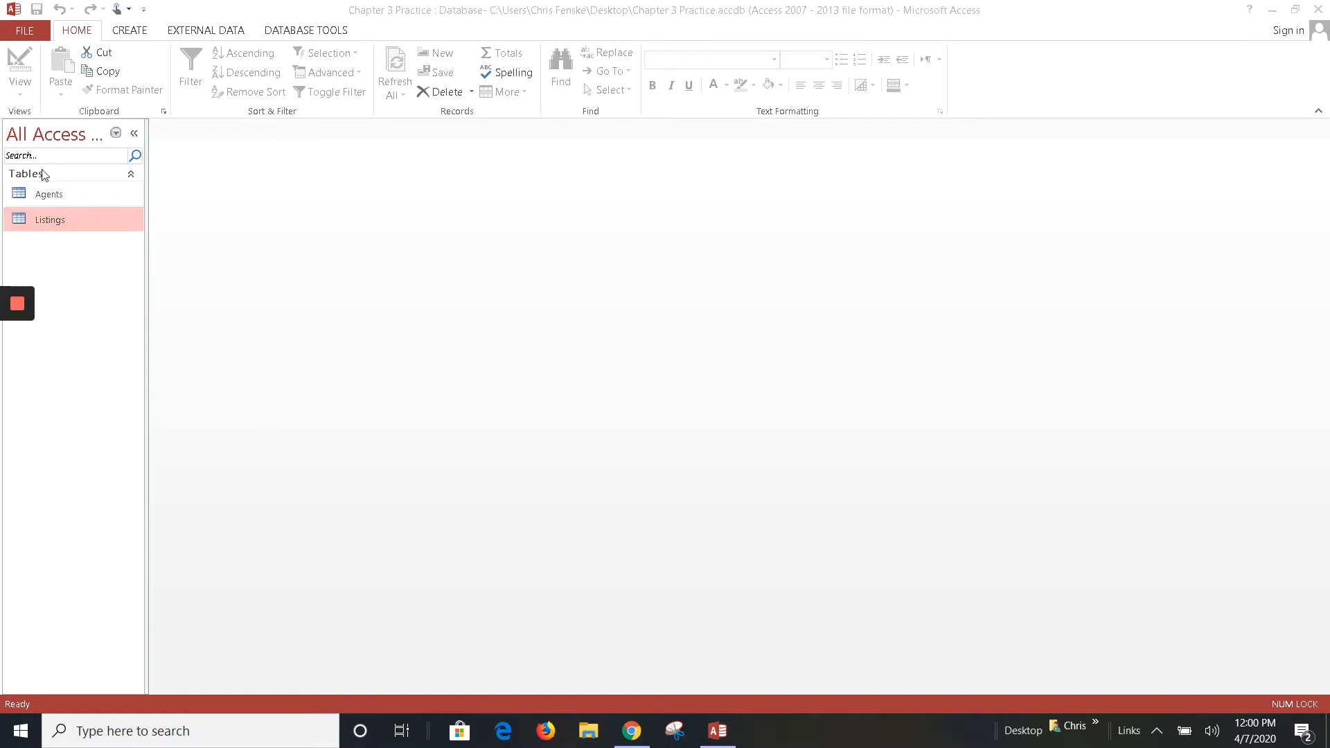
Open the Agents and Listings tables and compare the agents' employee numbers with the listings' Agent column
double_click(50, 192)
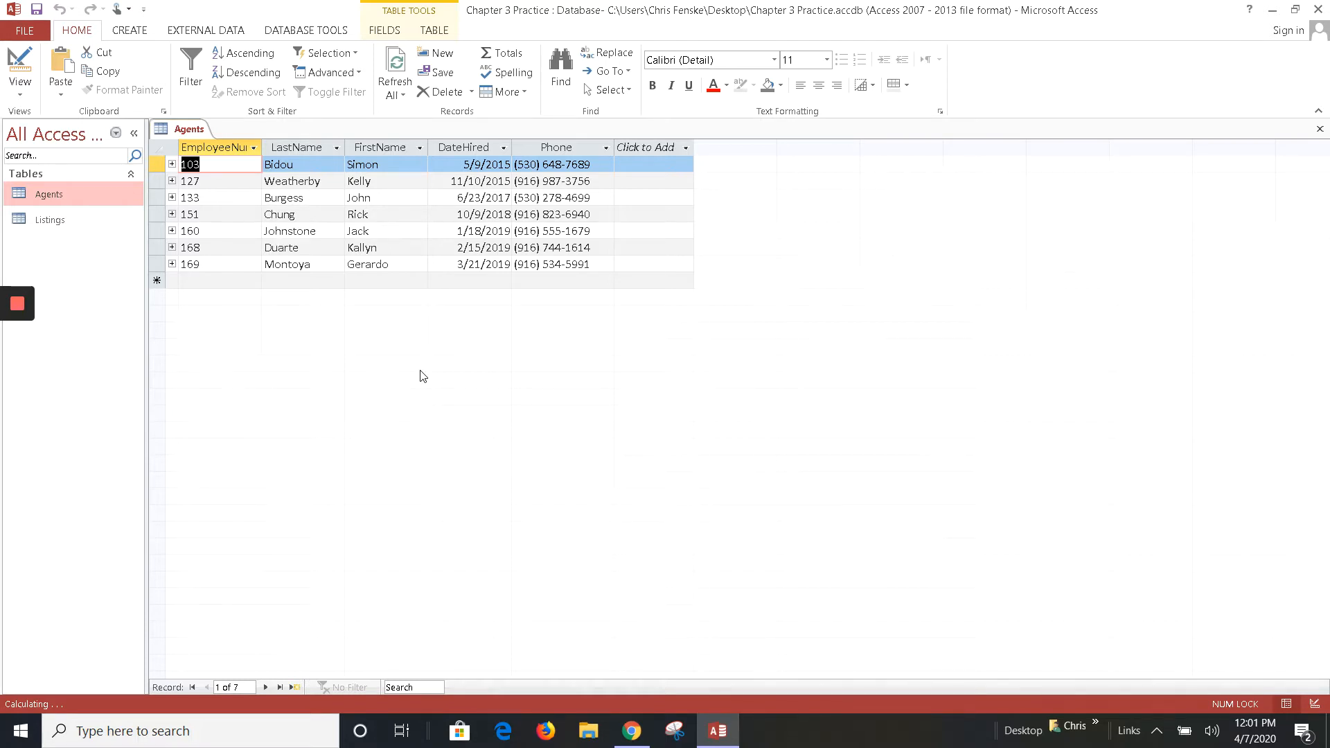
left_click(40, 223)
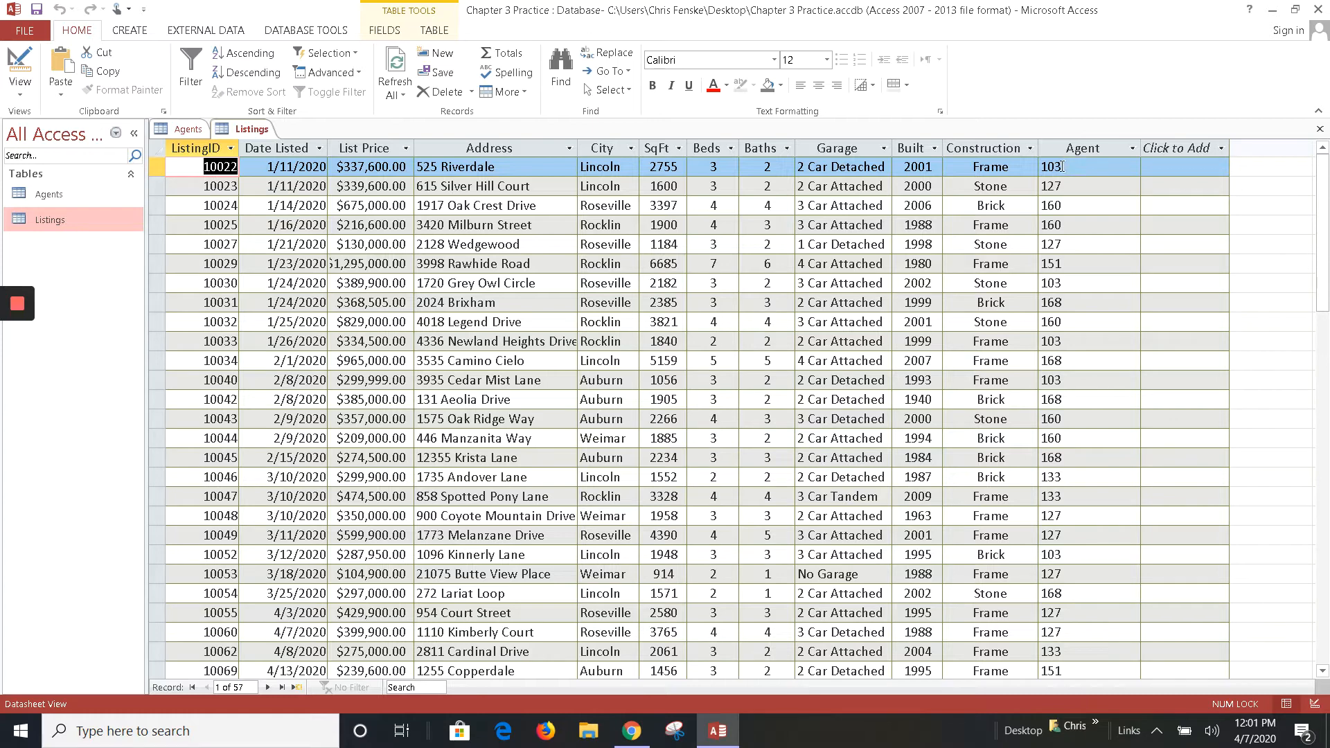
double_click(48, 200)
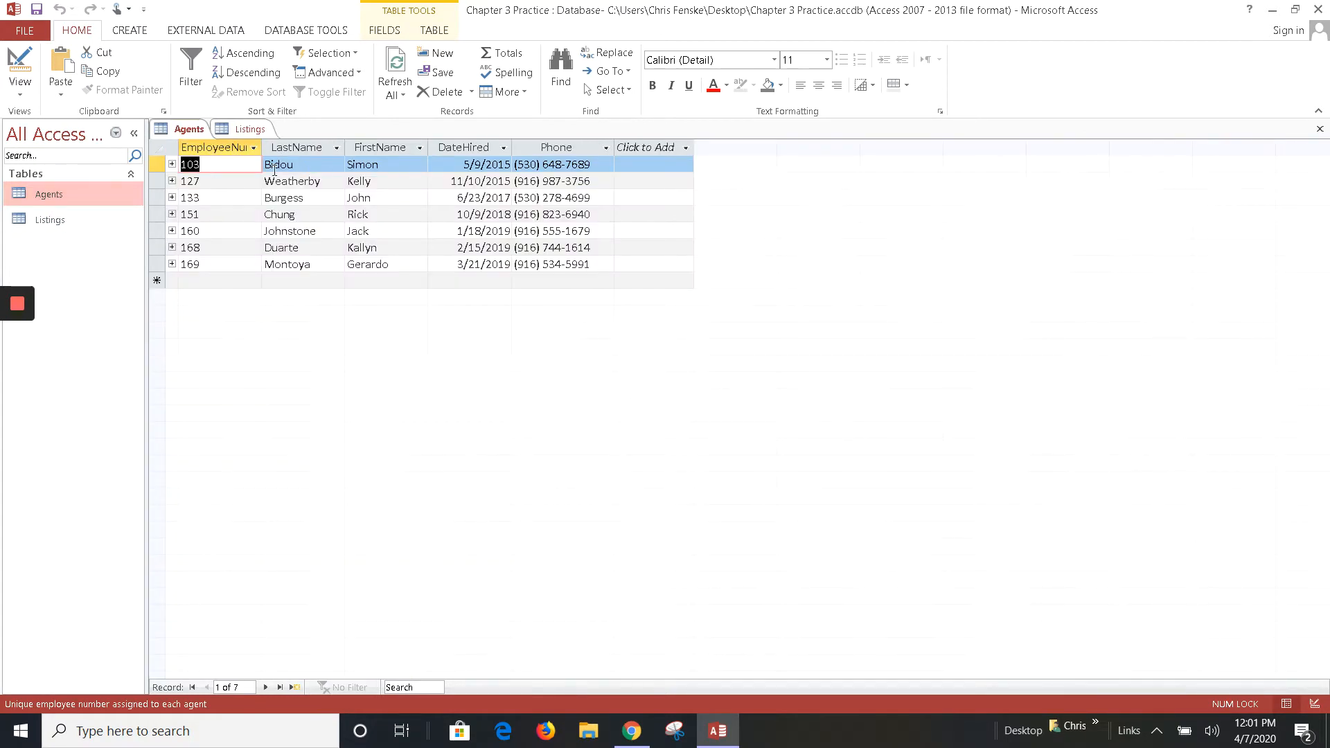
left_click(251, 132)
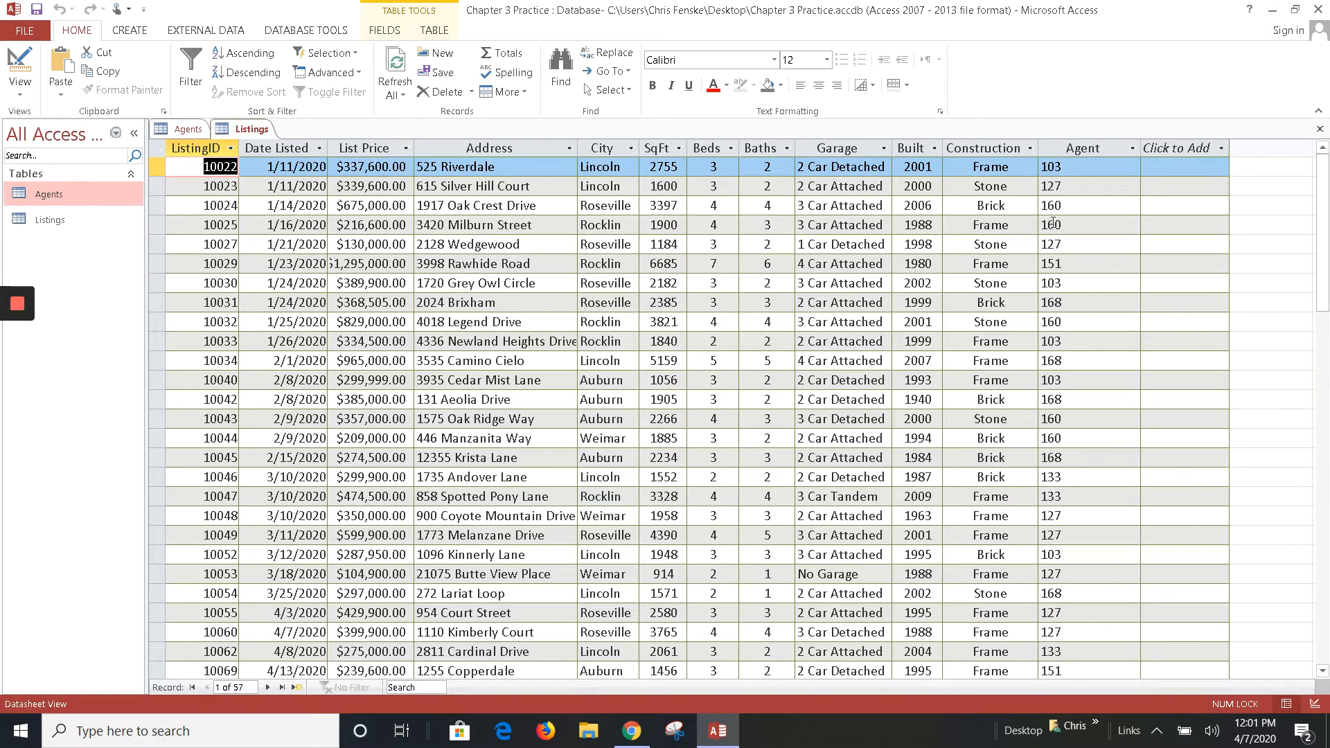
left_click(185, 130)
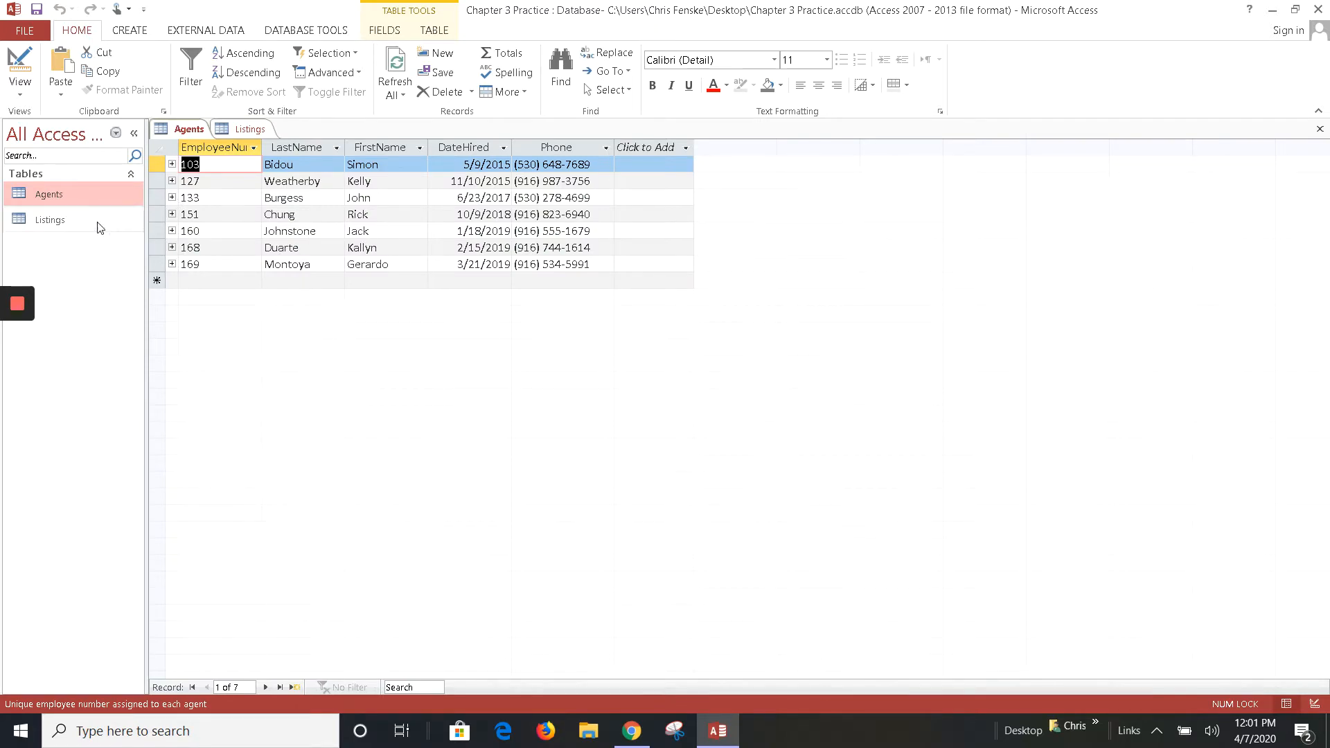
left_click(59, 220)
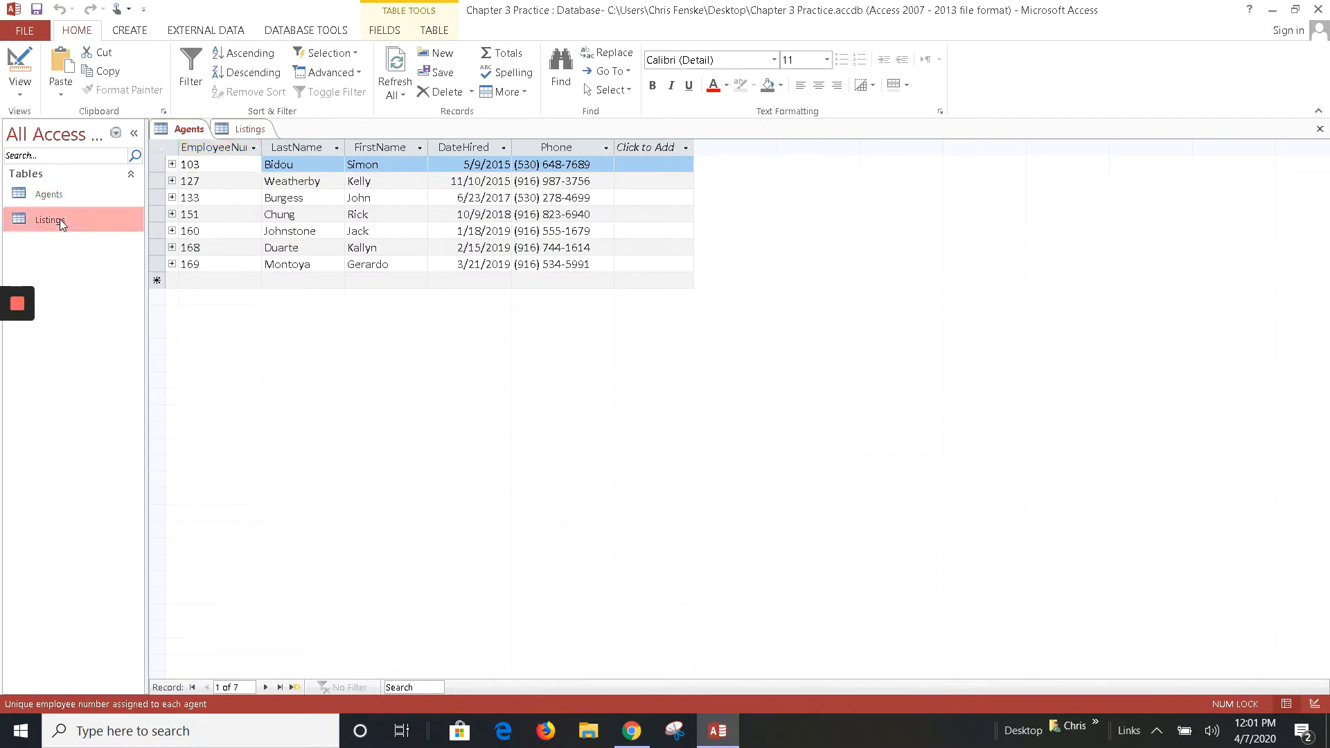
left_click(260, 134)
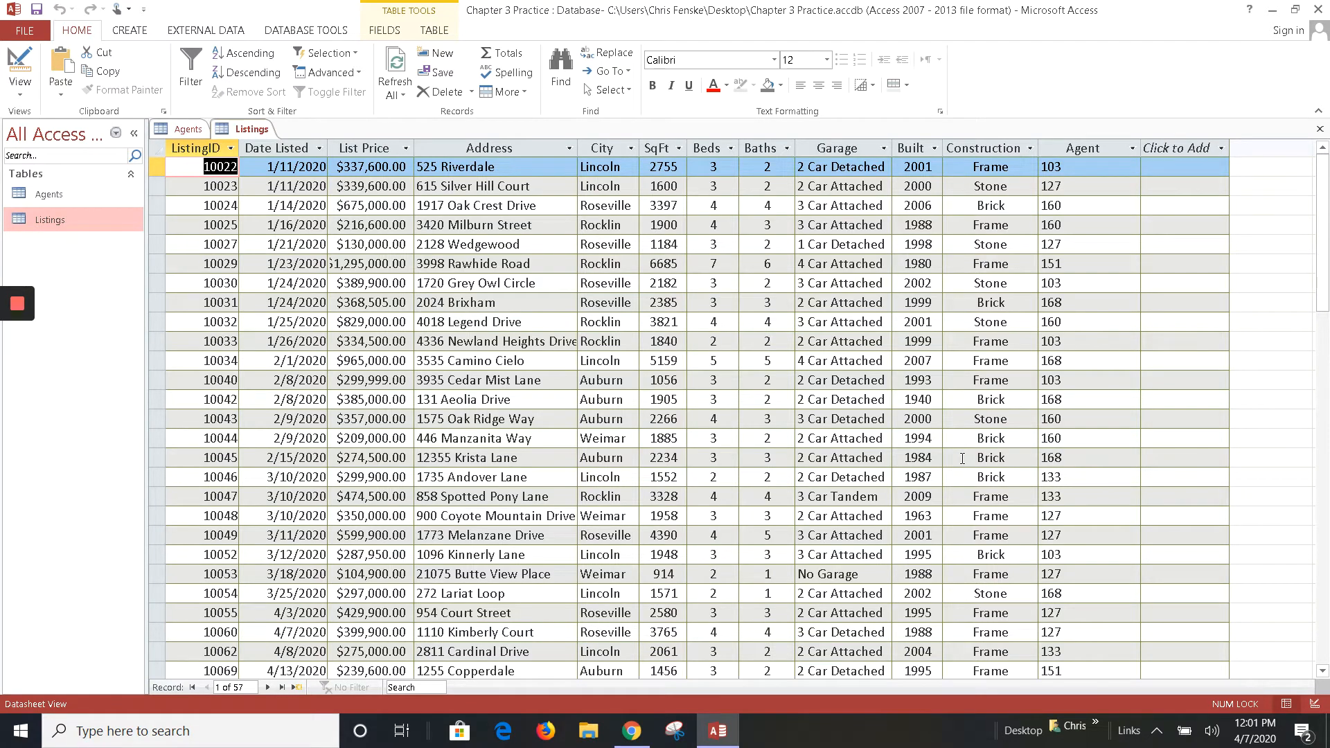
left_click(189, 134)
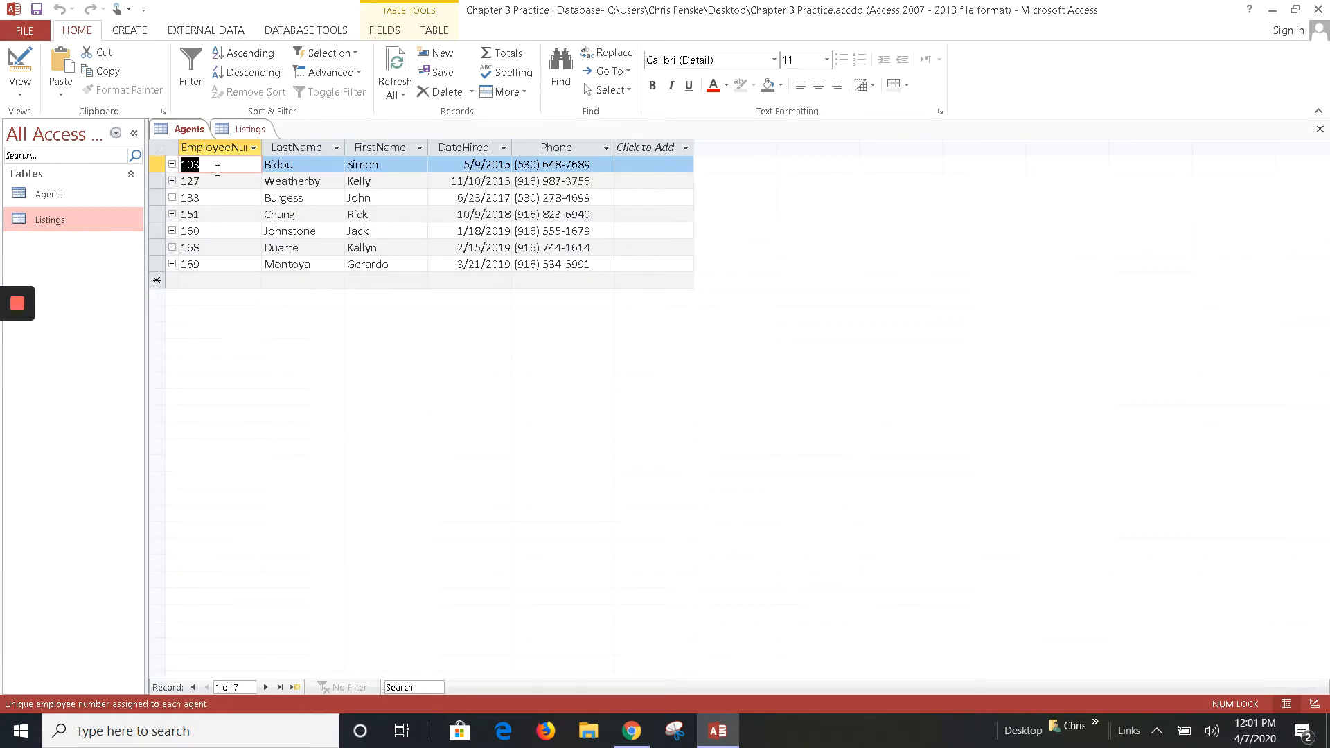
left_click(251, 130)
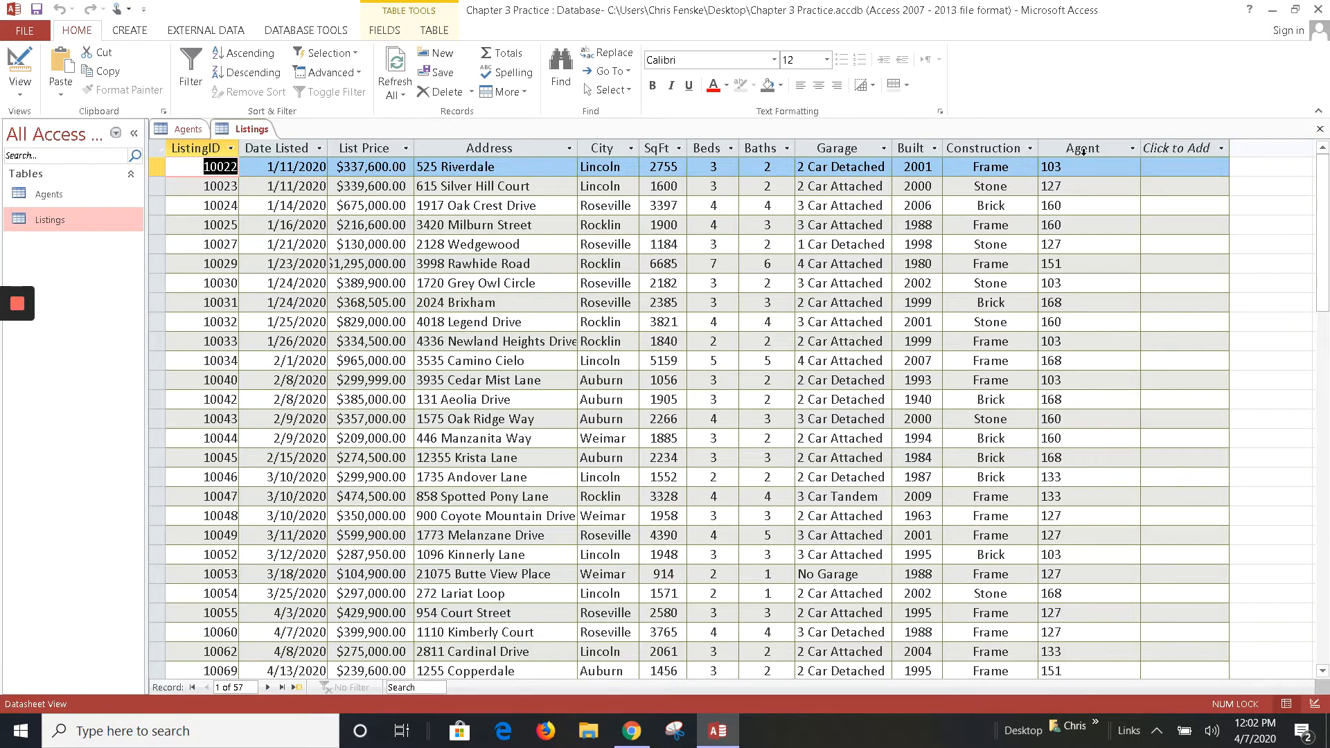
Display the relationship between the Agents and Listings tables and examine the linked fields in both datasheets
left_click(301, 35)
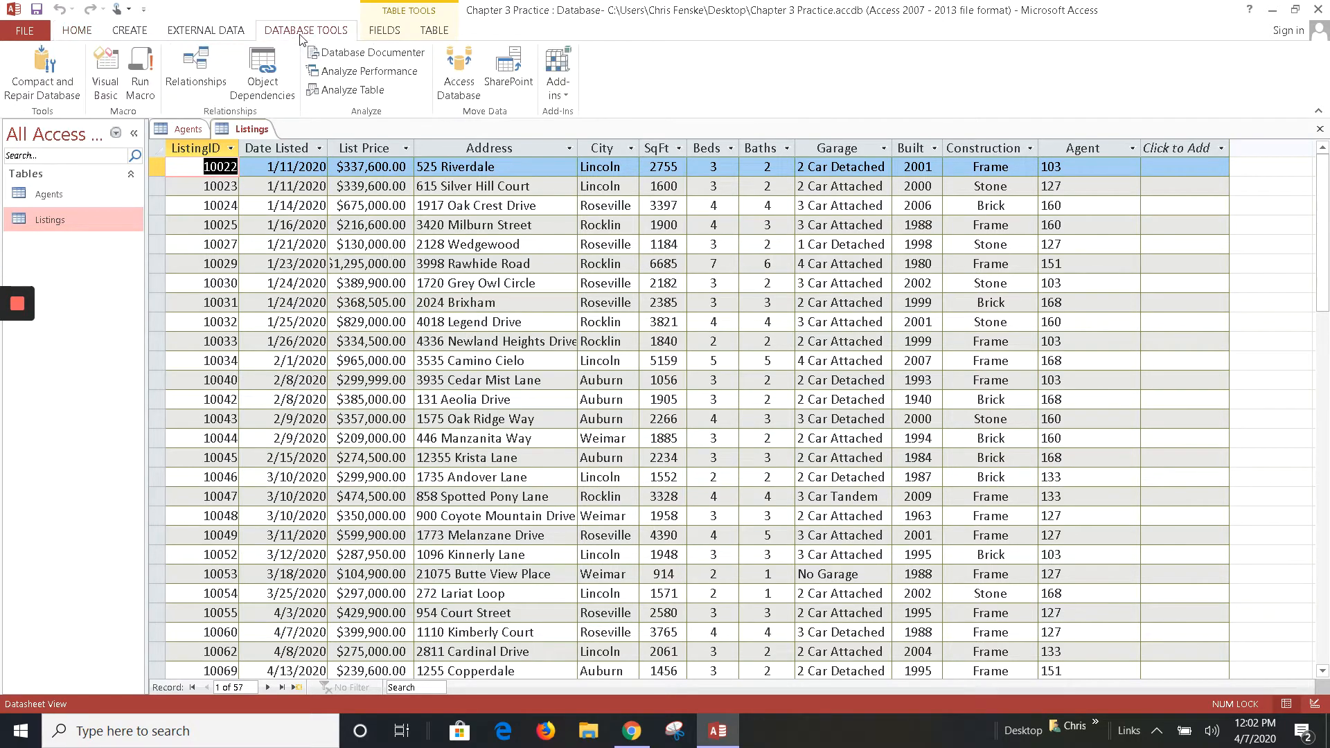
left_click(187, 74)
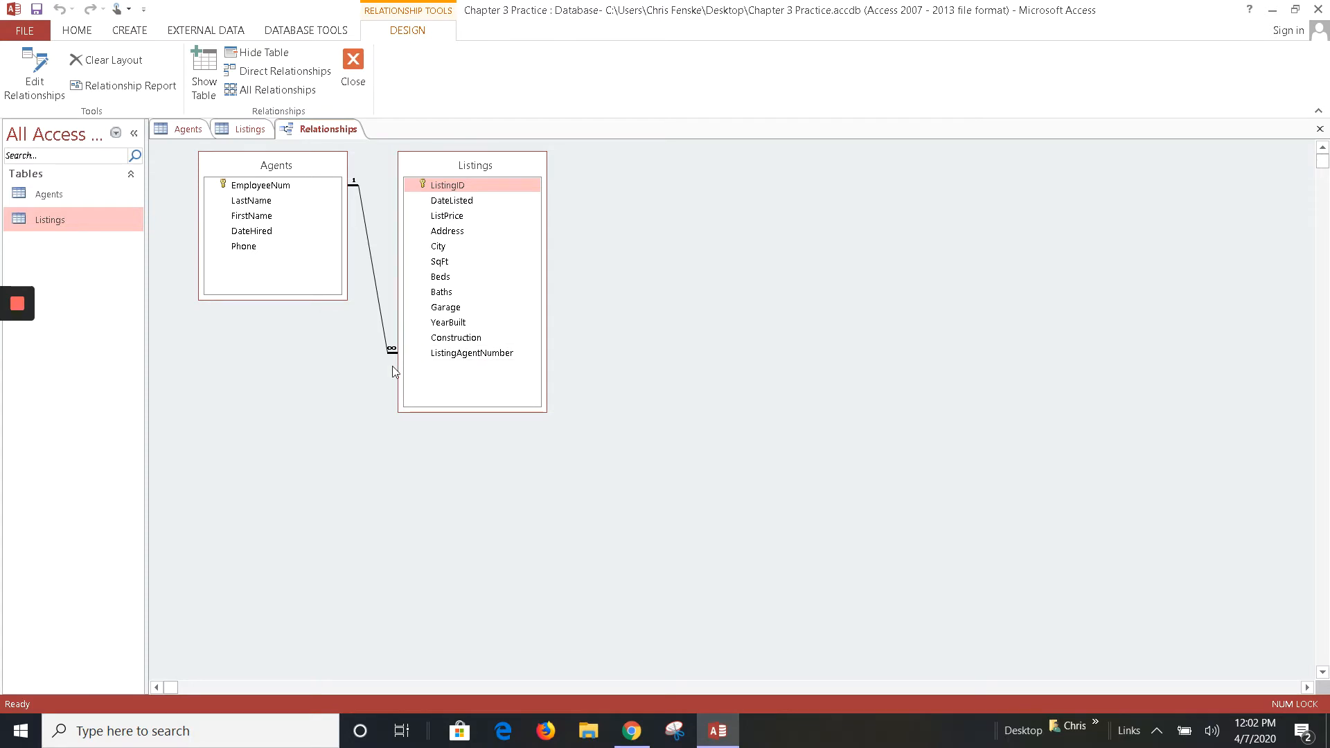
left_click(189, 130)
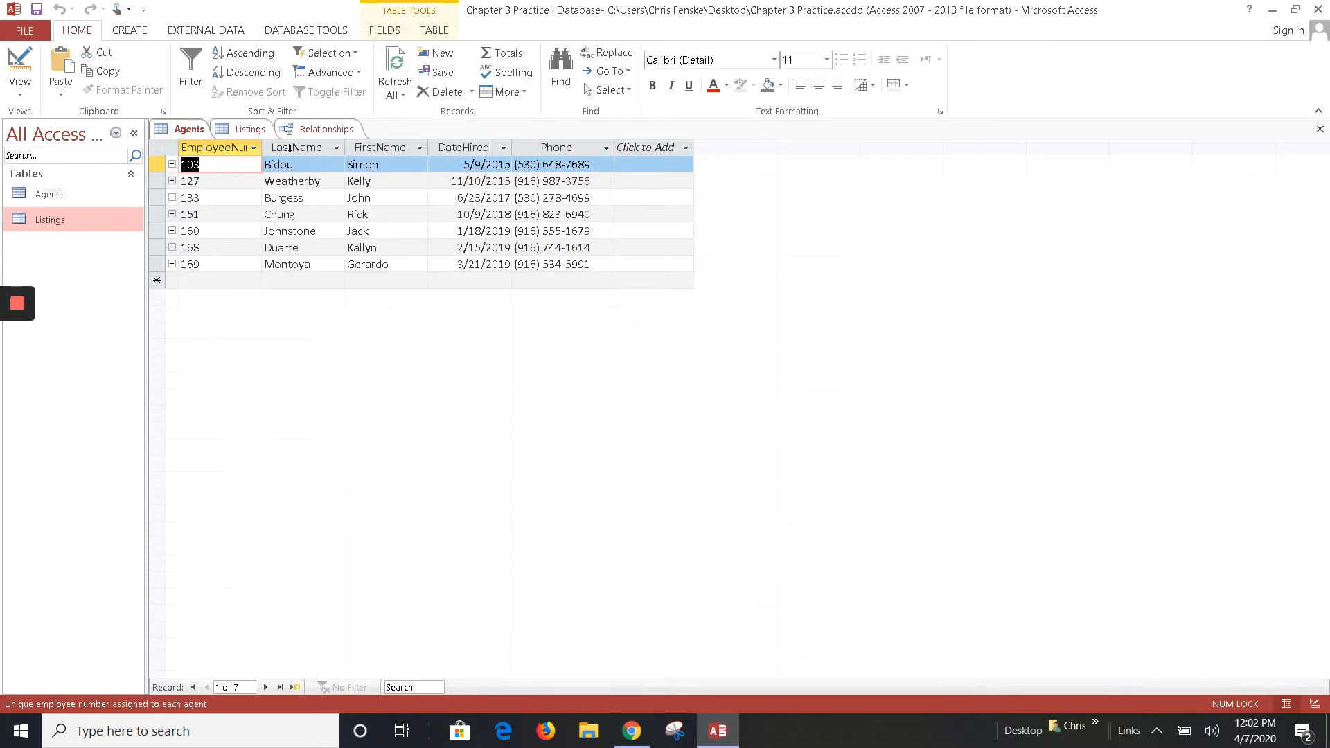
left_click(251, 130)
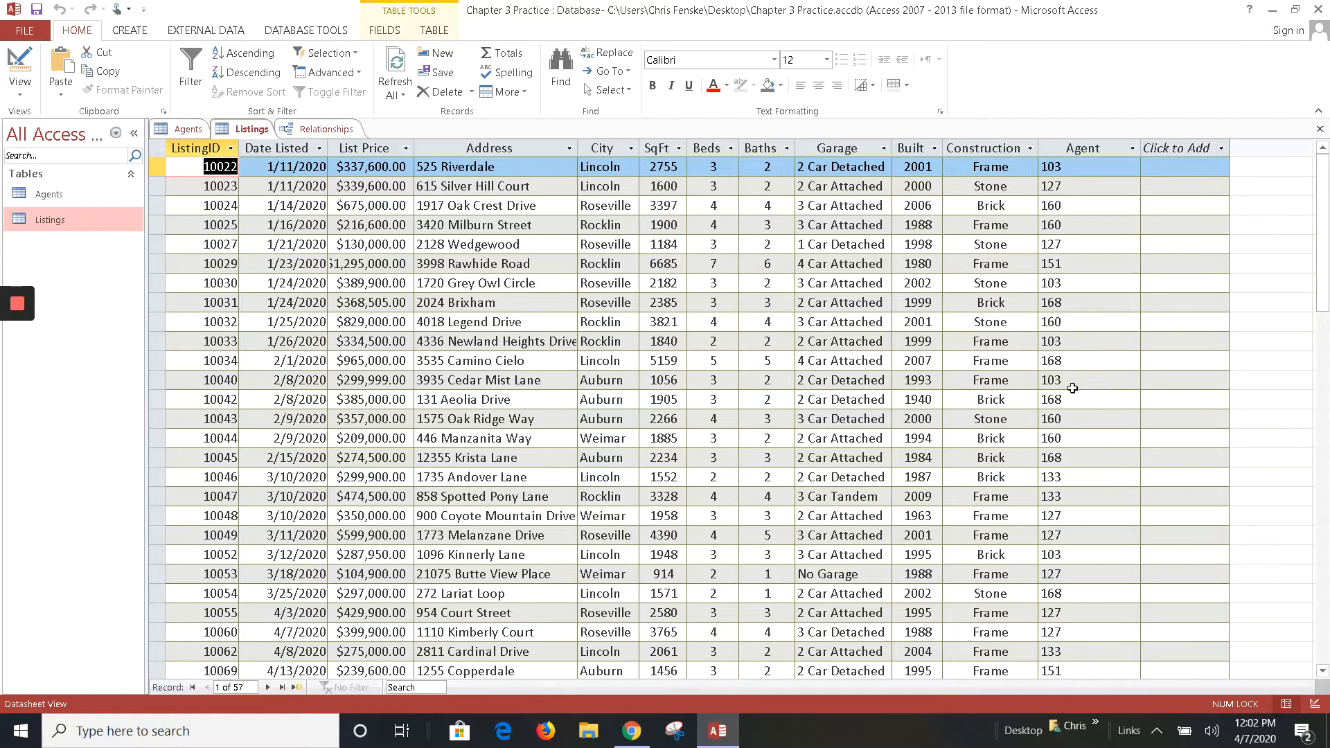
scroll(1072, 391, "down", 3)
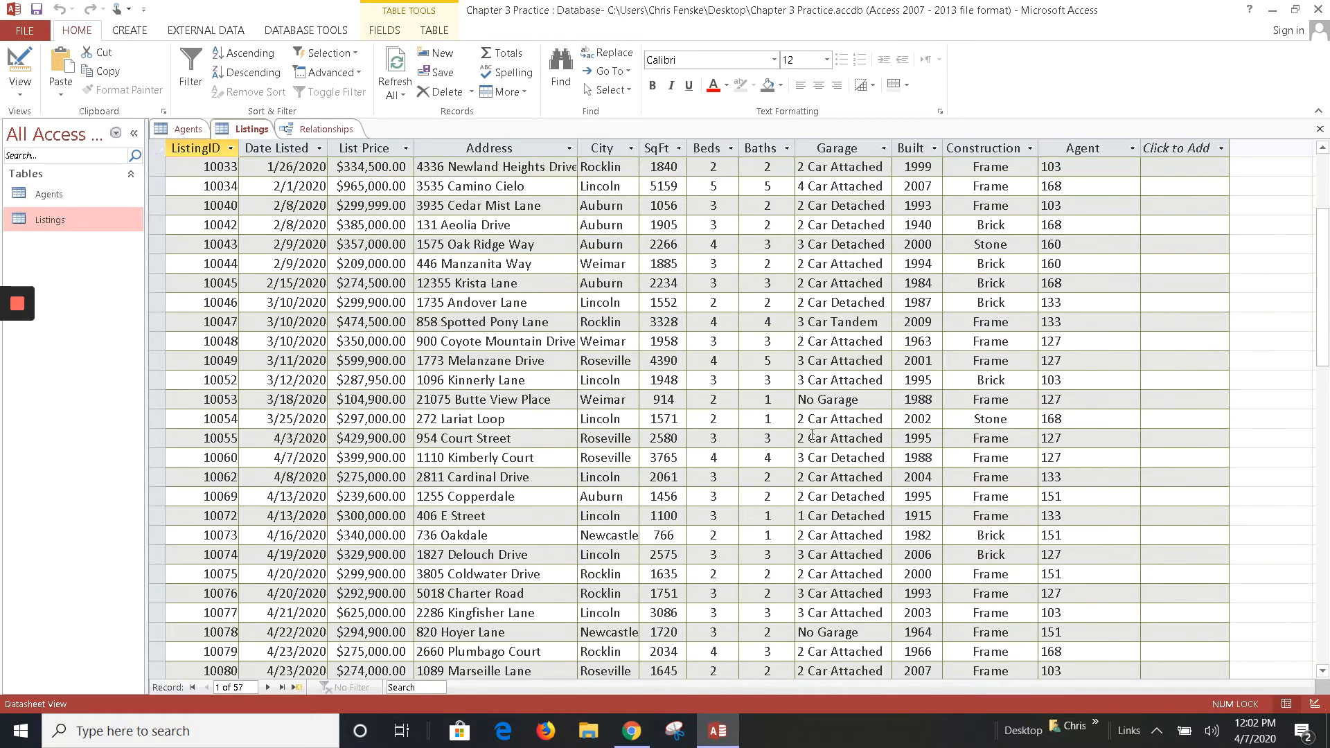
Expand the first agent's related listings in the Agents table, and close all open tables and the relationships view
left_click(184, 129)
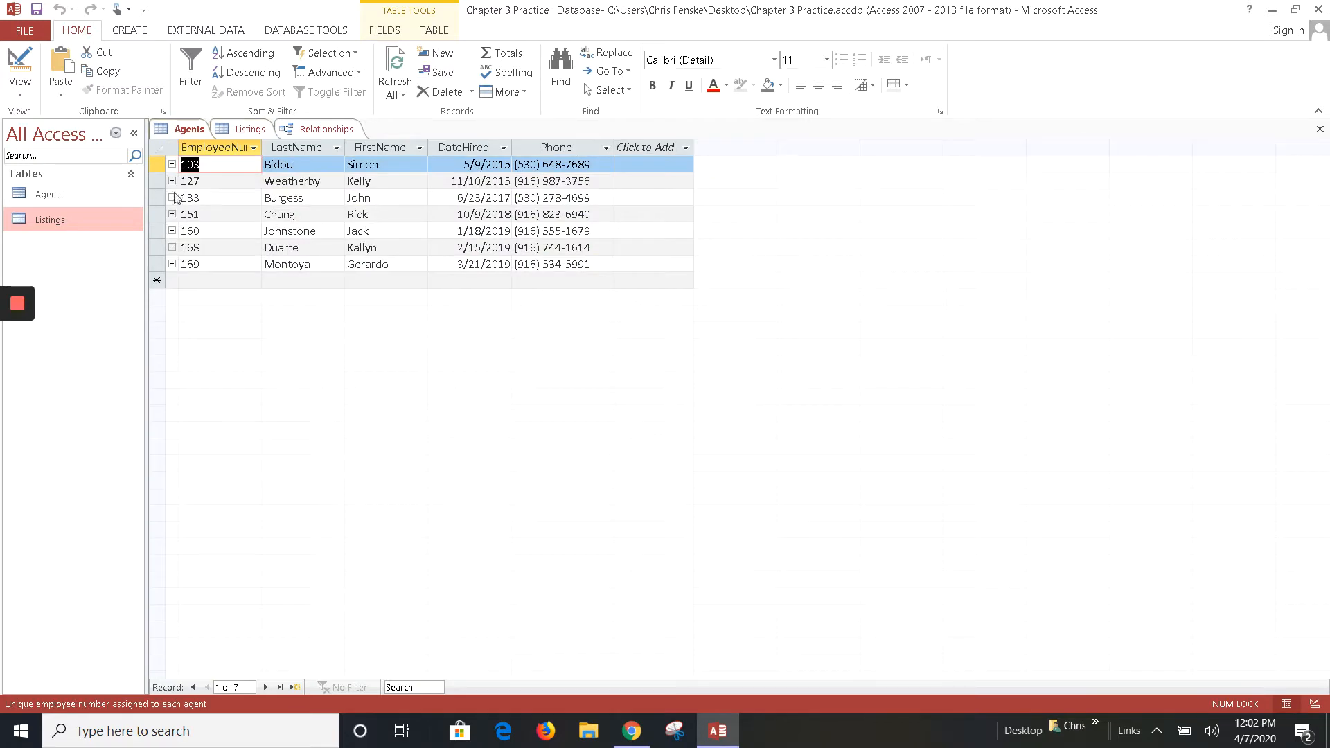
left_click(172, 164)
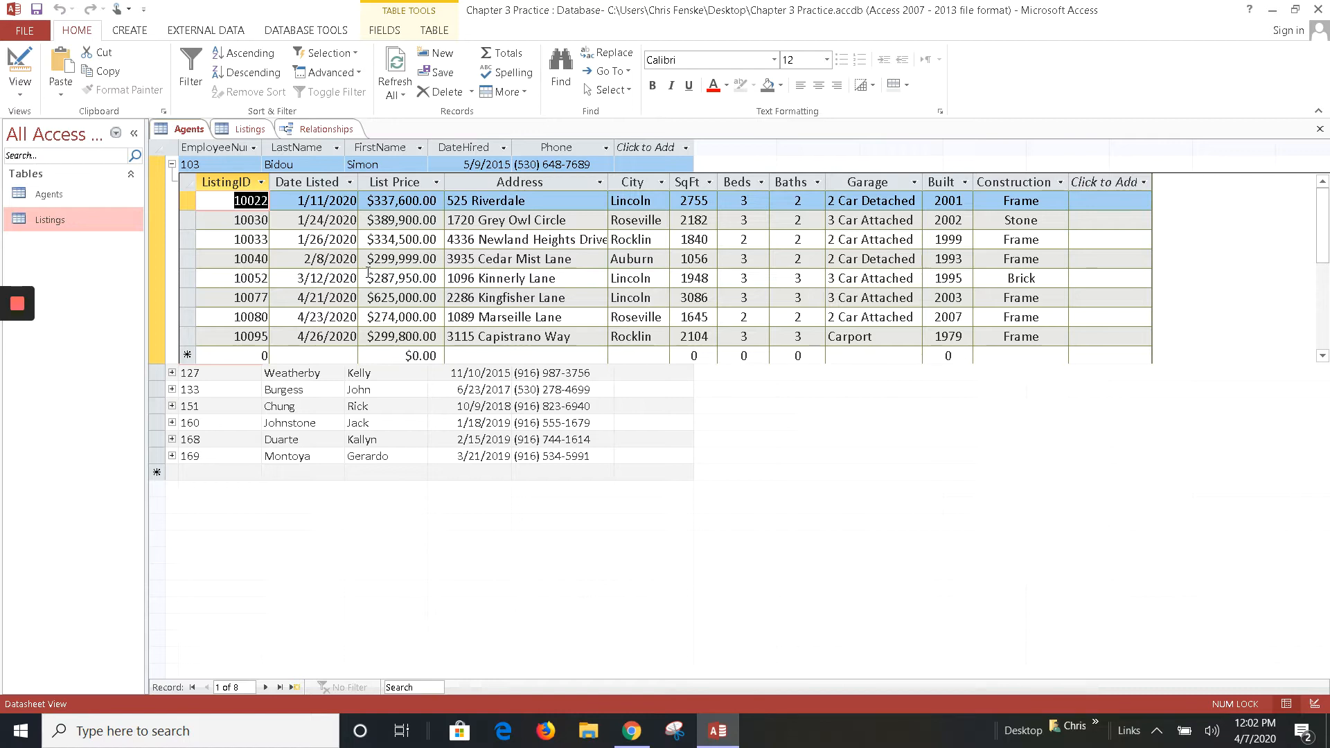
left_click(1318, 132)
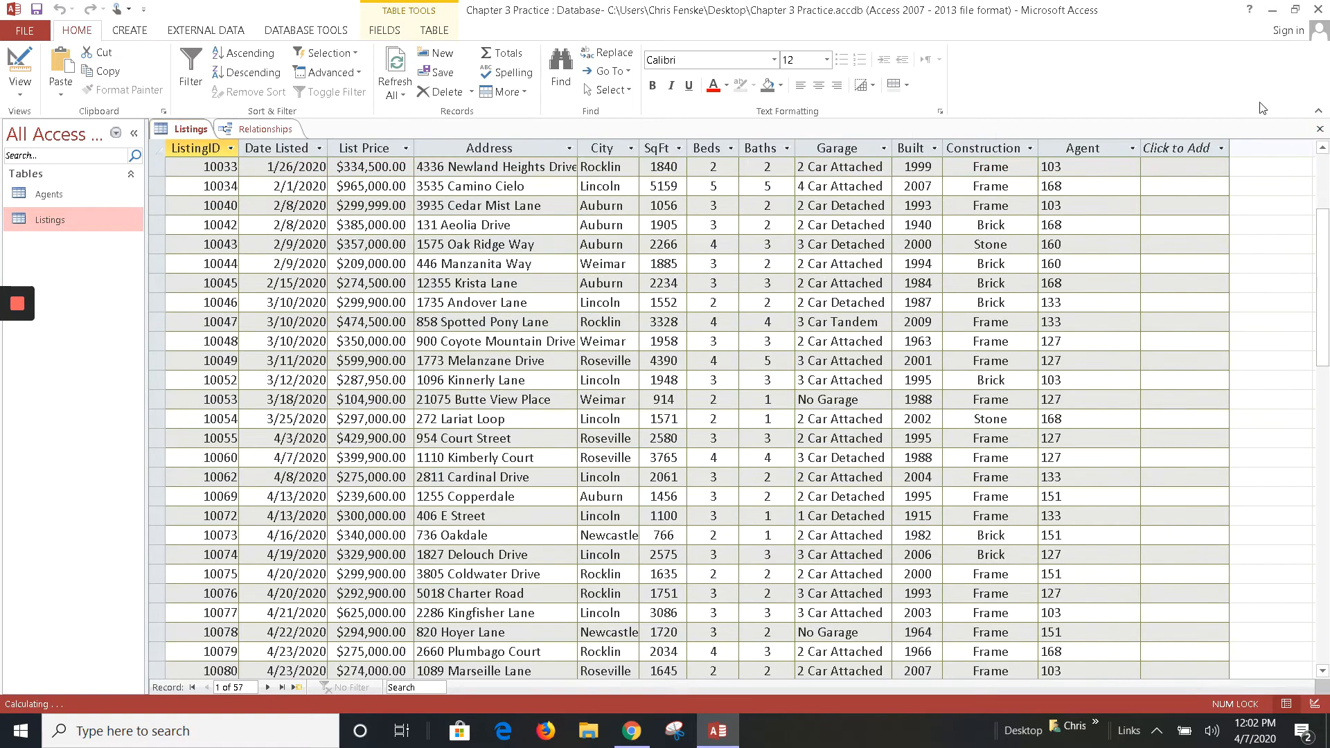
left_click(1317, 132)
left_click(1318, 131)
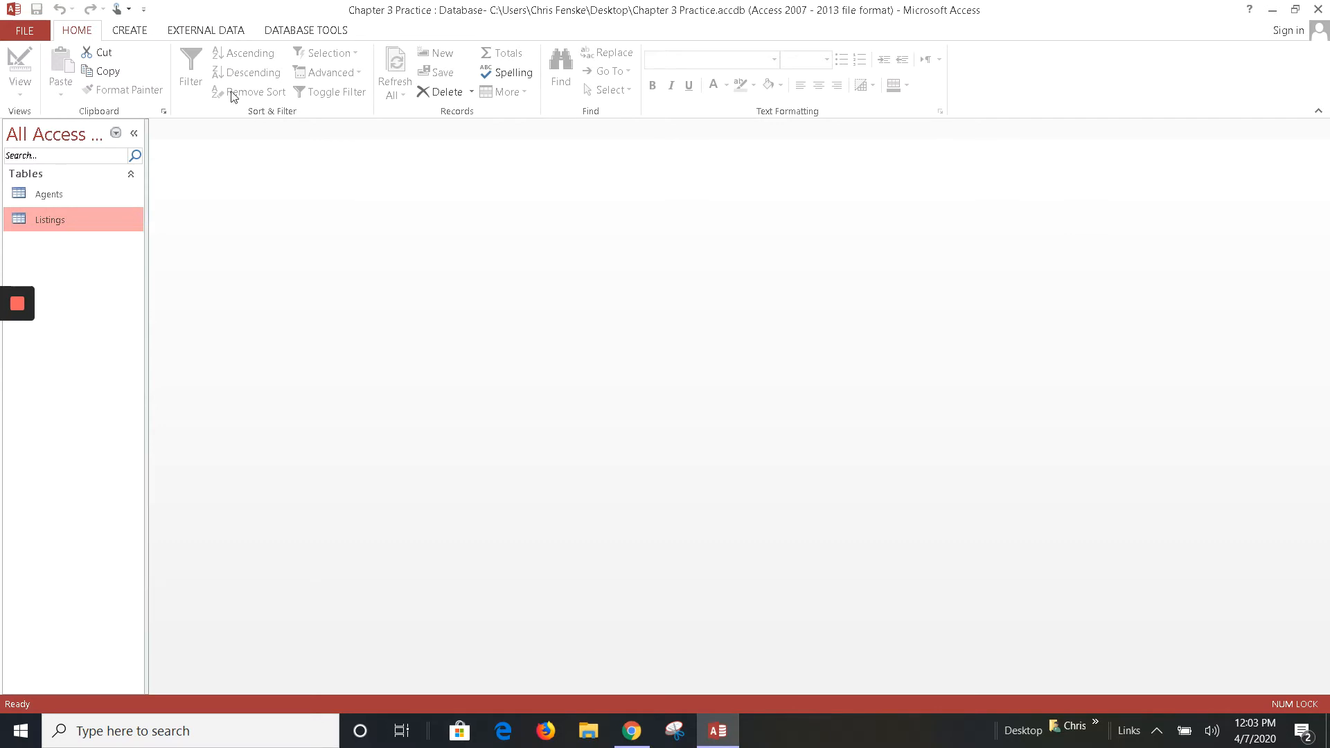
Create a new query in Design view and add the Agents and Listings tables to it
left_click(128, 14)
left_click(418, 300)
left_click(140, 38)
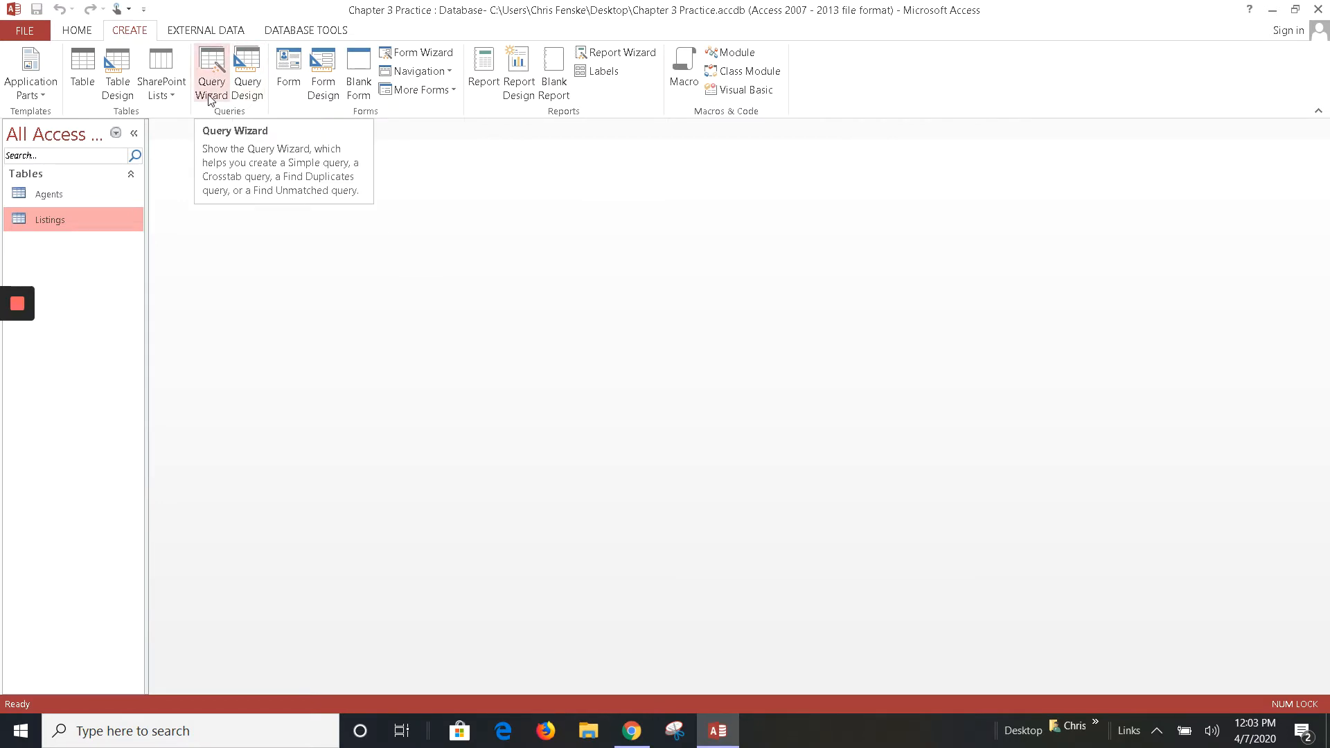
left_click(247, 86)
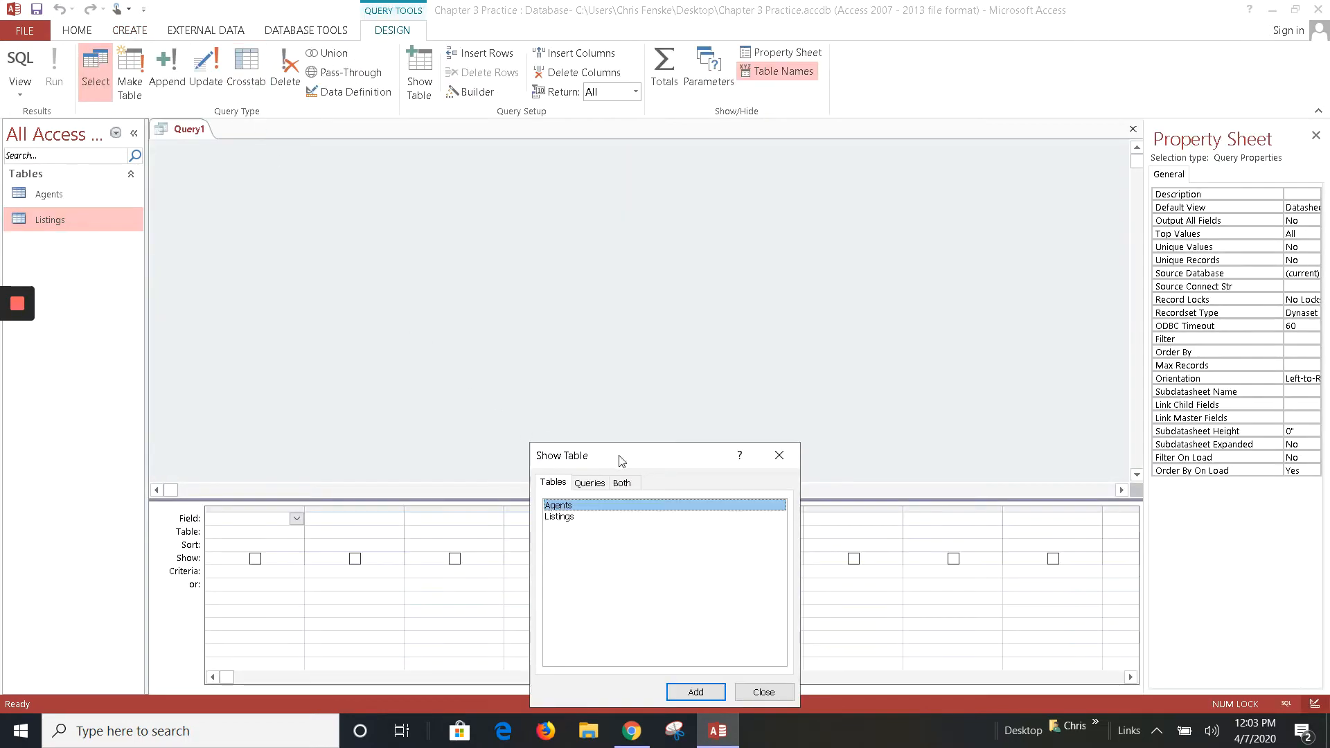
left_click_drag(621, 462, 799, 285)
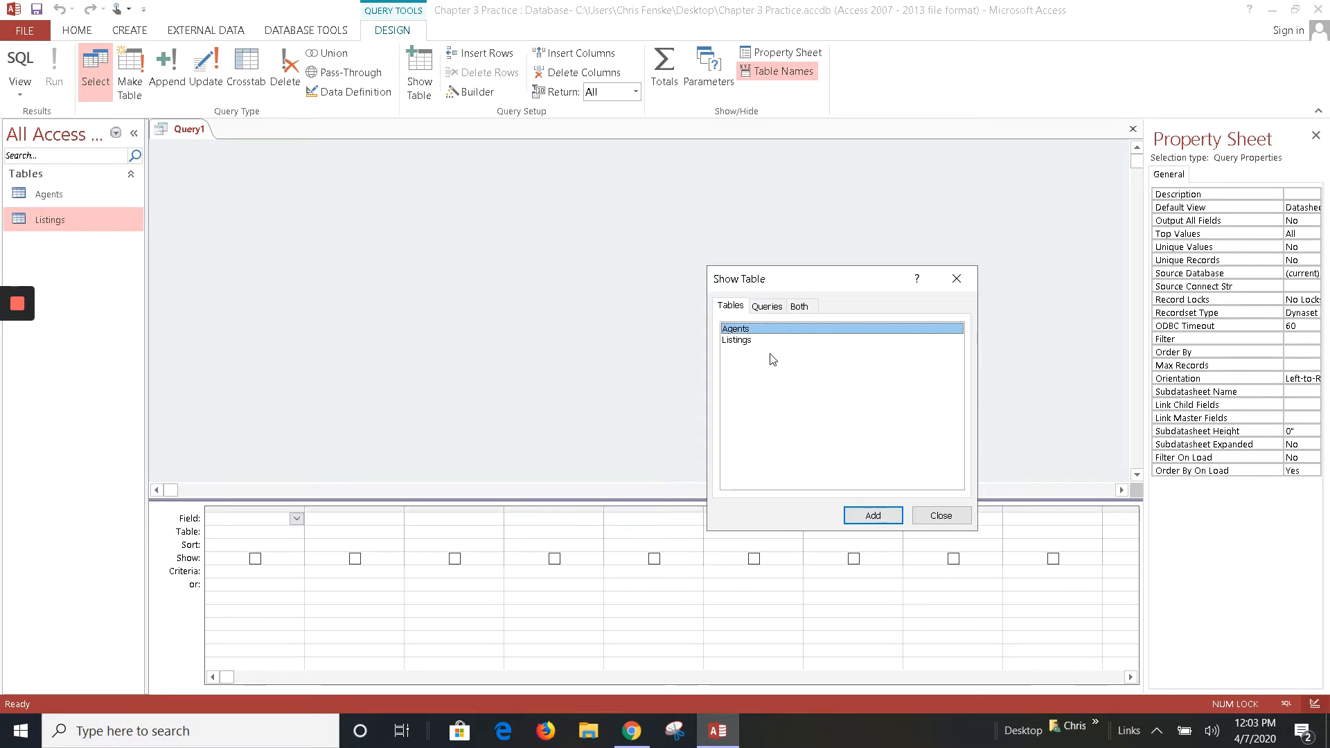
left_click(875, 516)
left_click(731, 340)
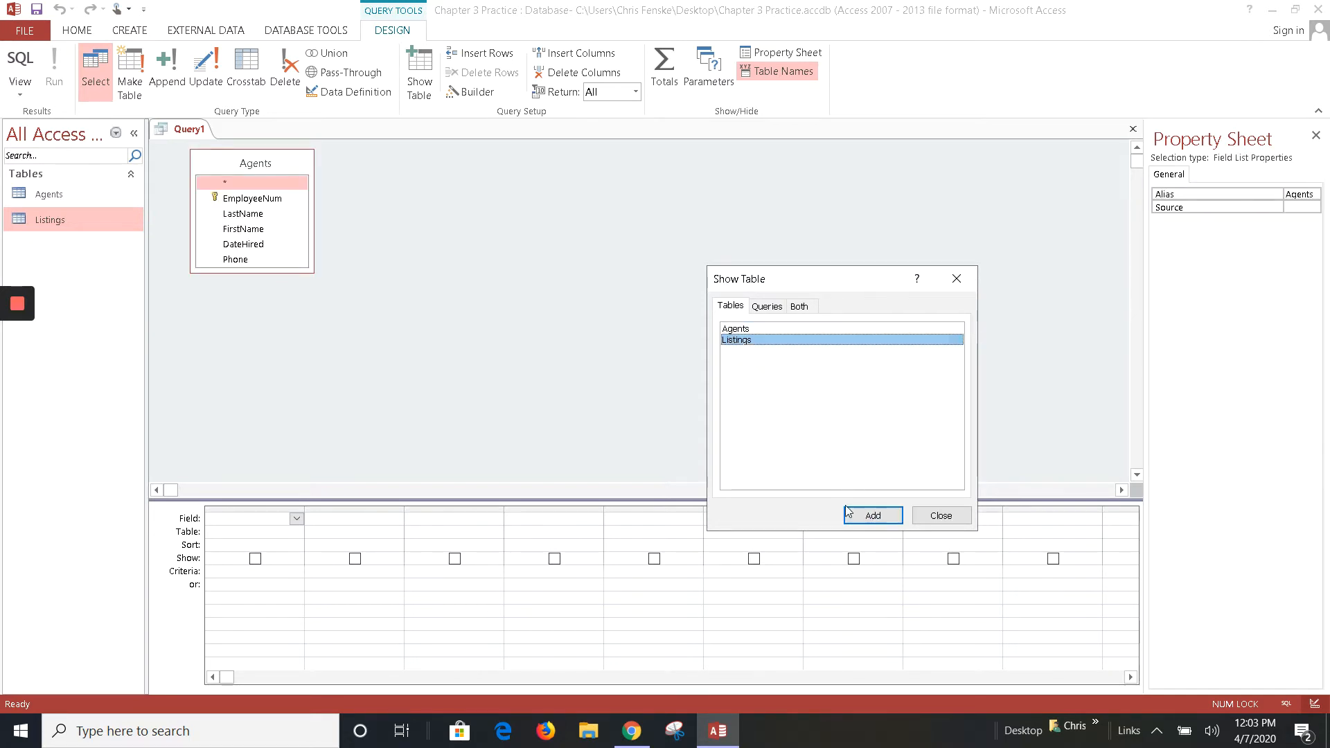
left_click(867, 516)
left_click(937, 517)
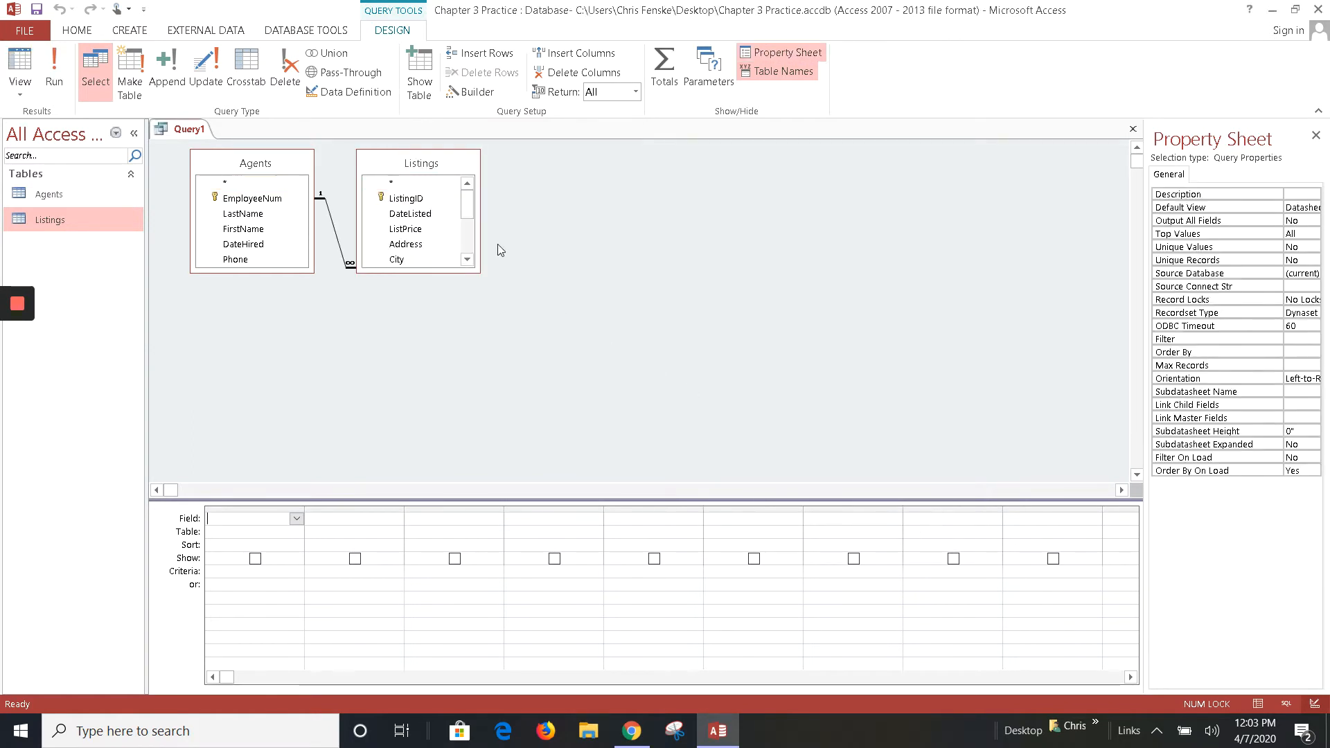
Space the Listings field list farther from Agents and lengthen both lists until all their fields show
left_click_drag(424, 164, 474, 167)
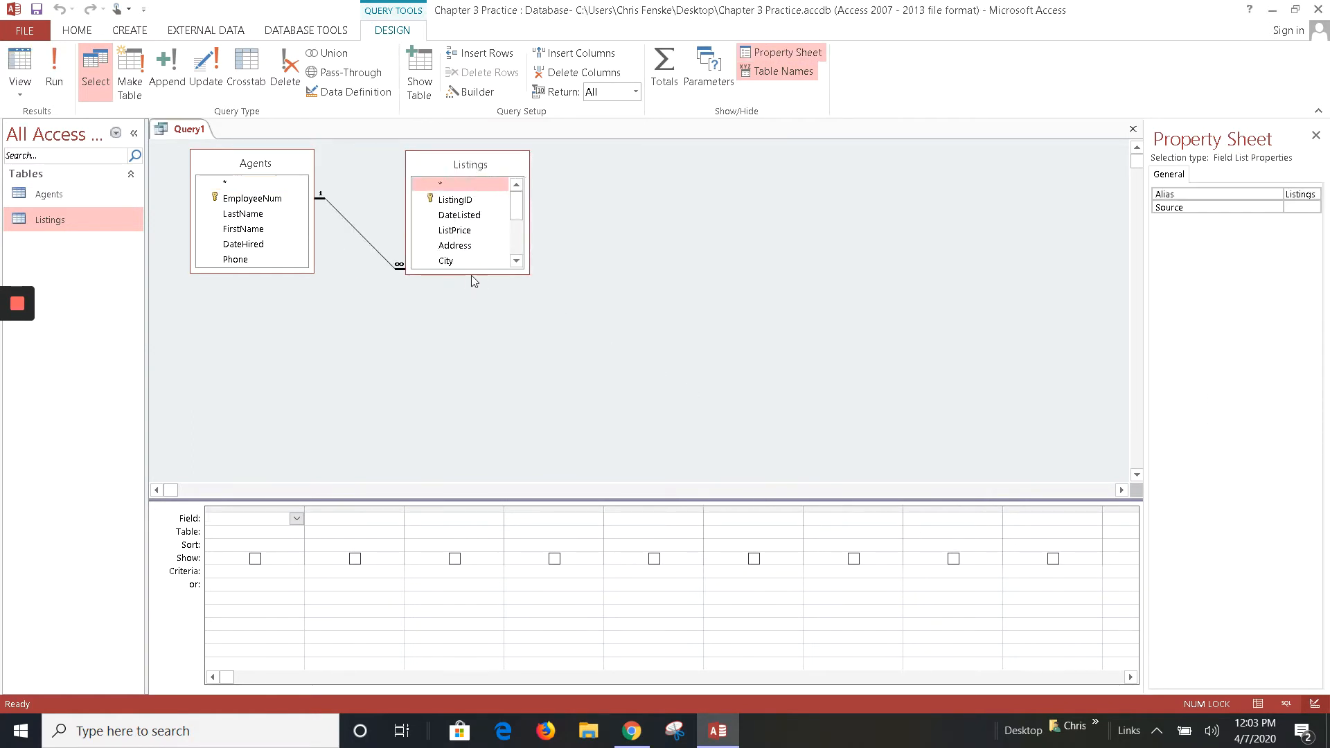
left_click_drag(472, 274, 428, 324)
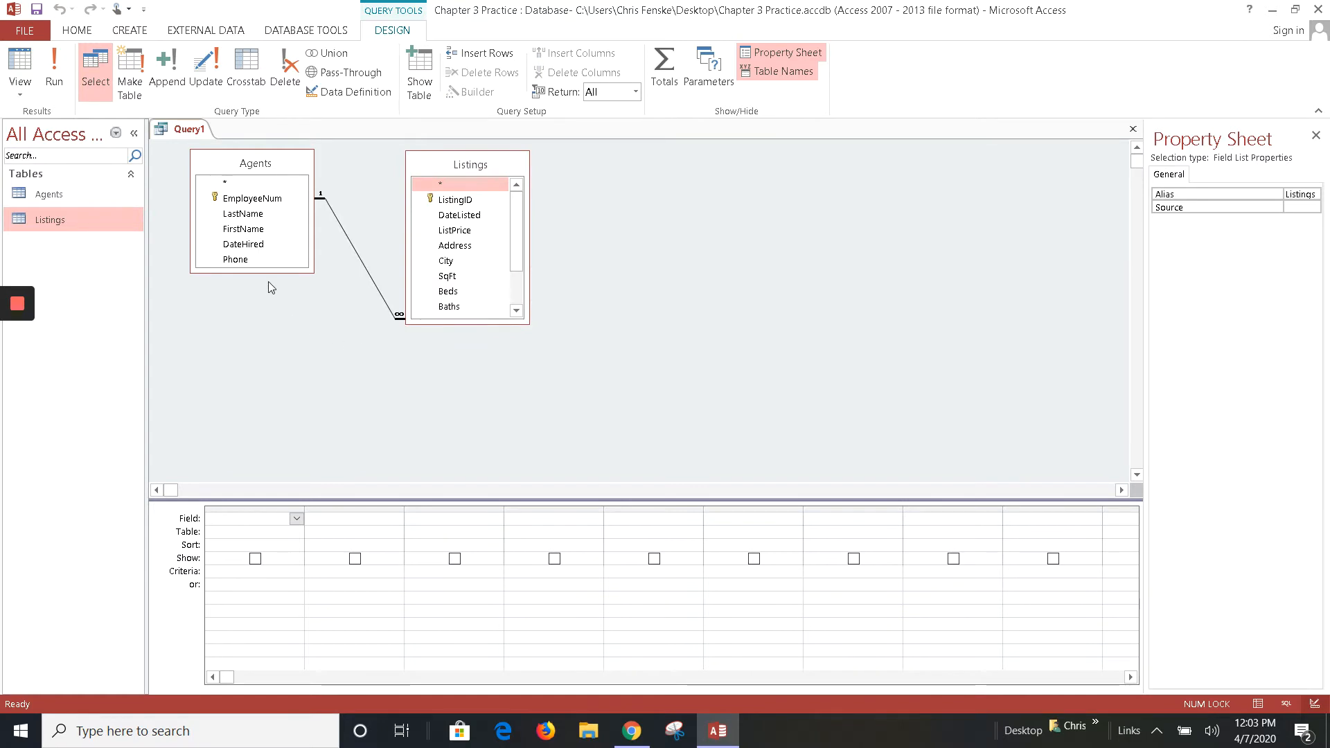
left_click_drag(260, 269, 264, 293)
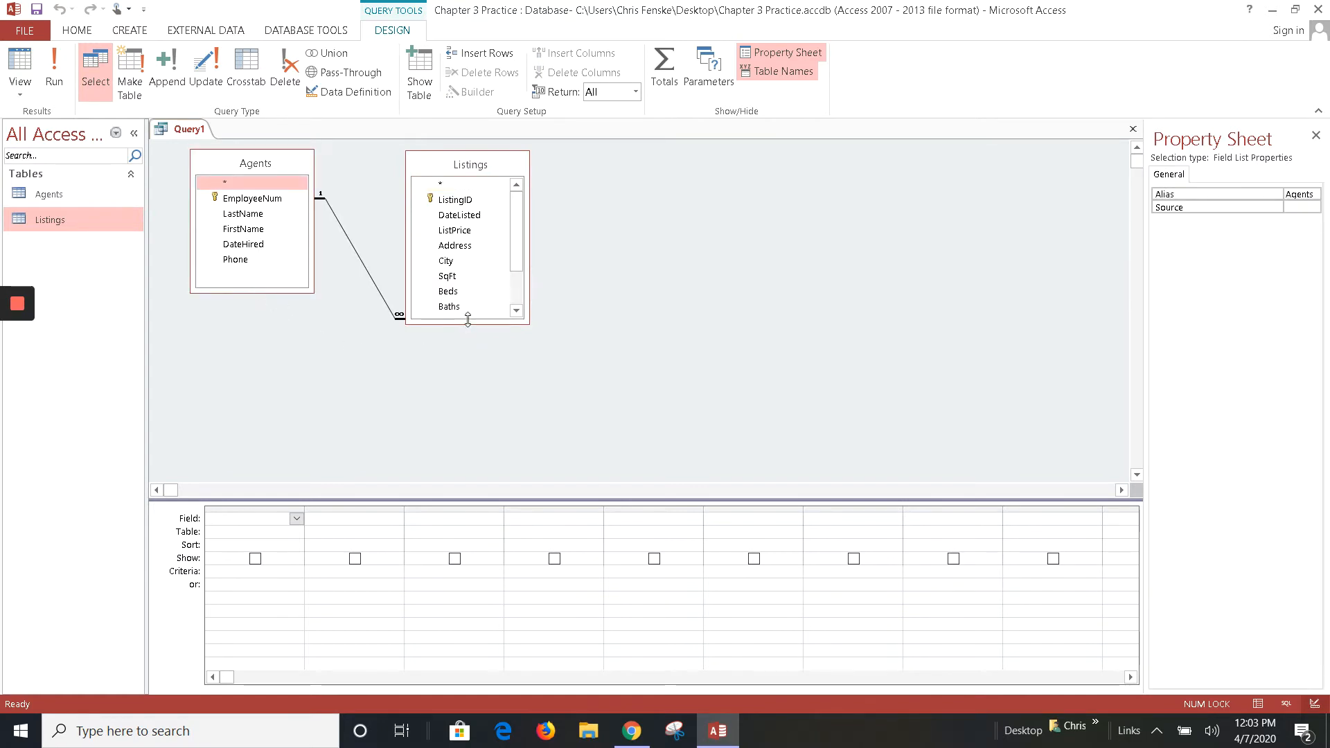
left_click_drag(467, 323, 483, 383)
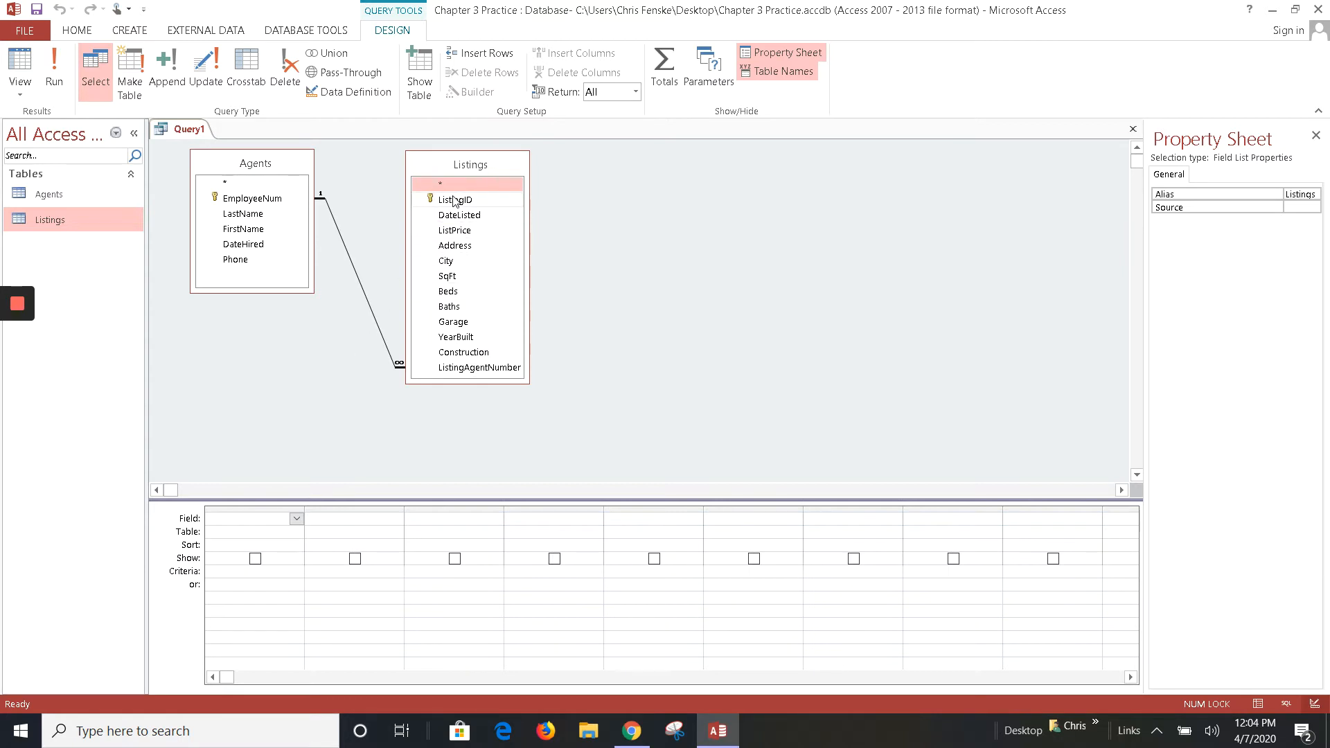
mouse_move(451, 203)
left_mouse_down()
mouse_move(273, 465)
mouse_move(425, 221)
mouse_move(457, 198)
left_mouse_up()
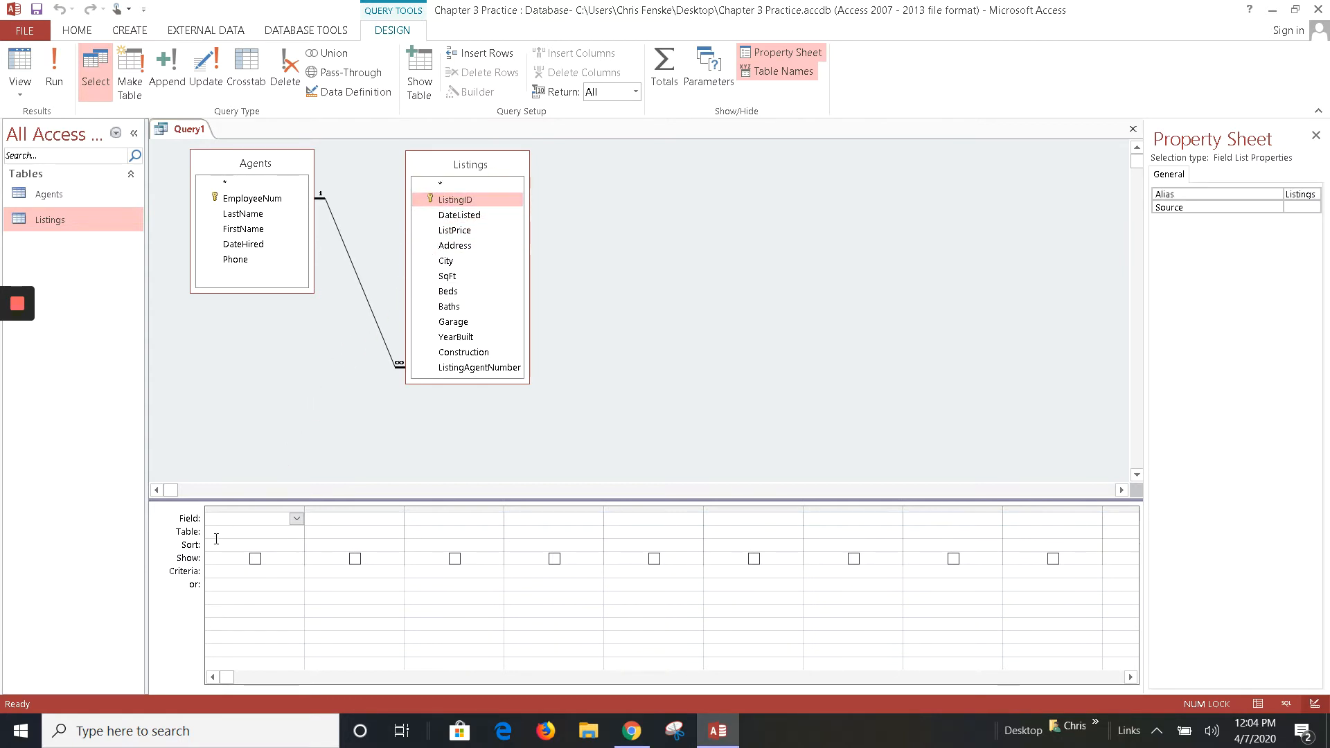
left_click(297, 520)
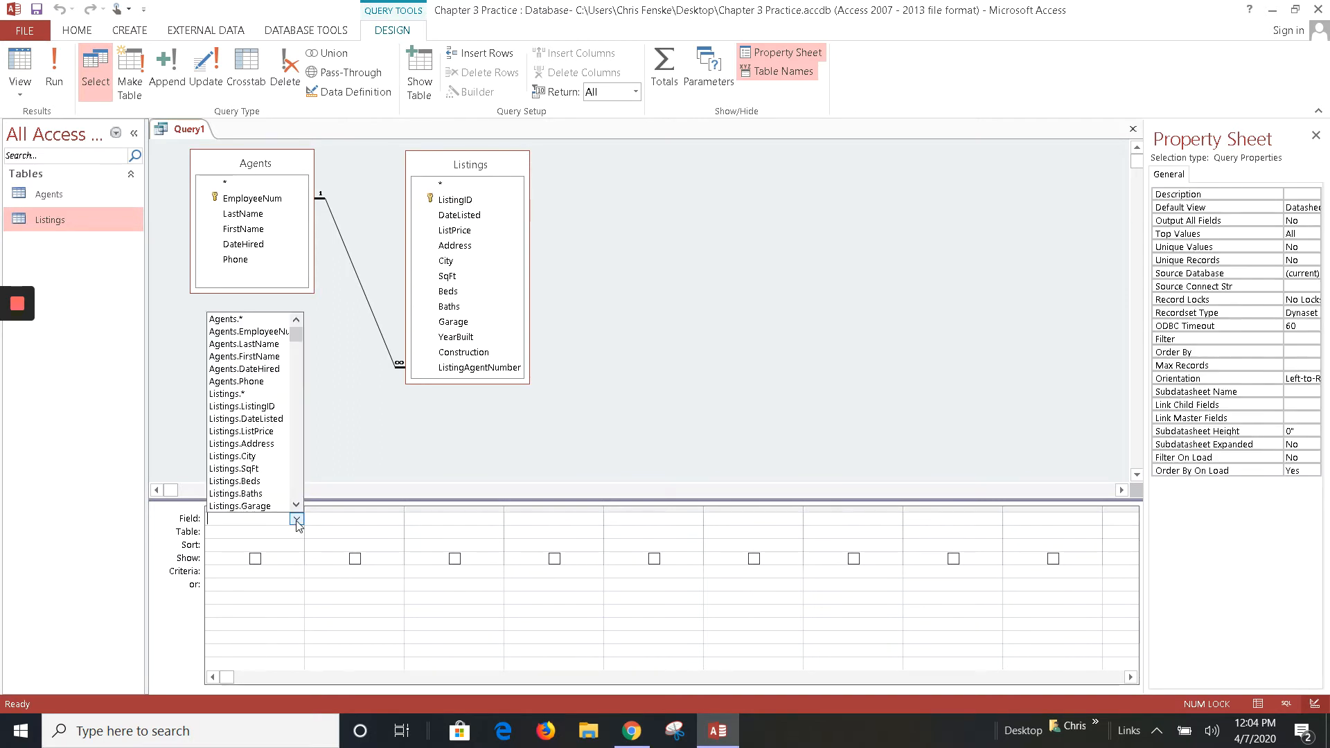
left_click(373, 464)
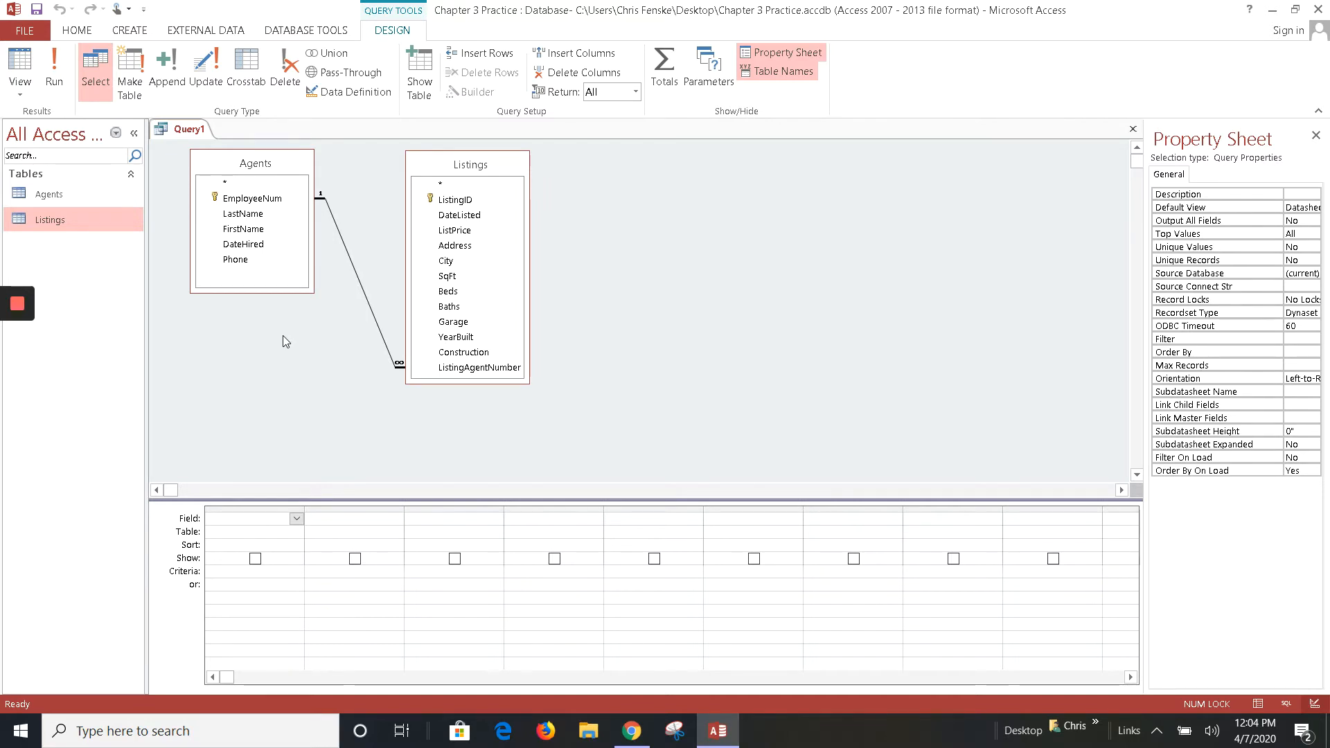
left_click(445, 203)
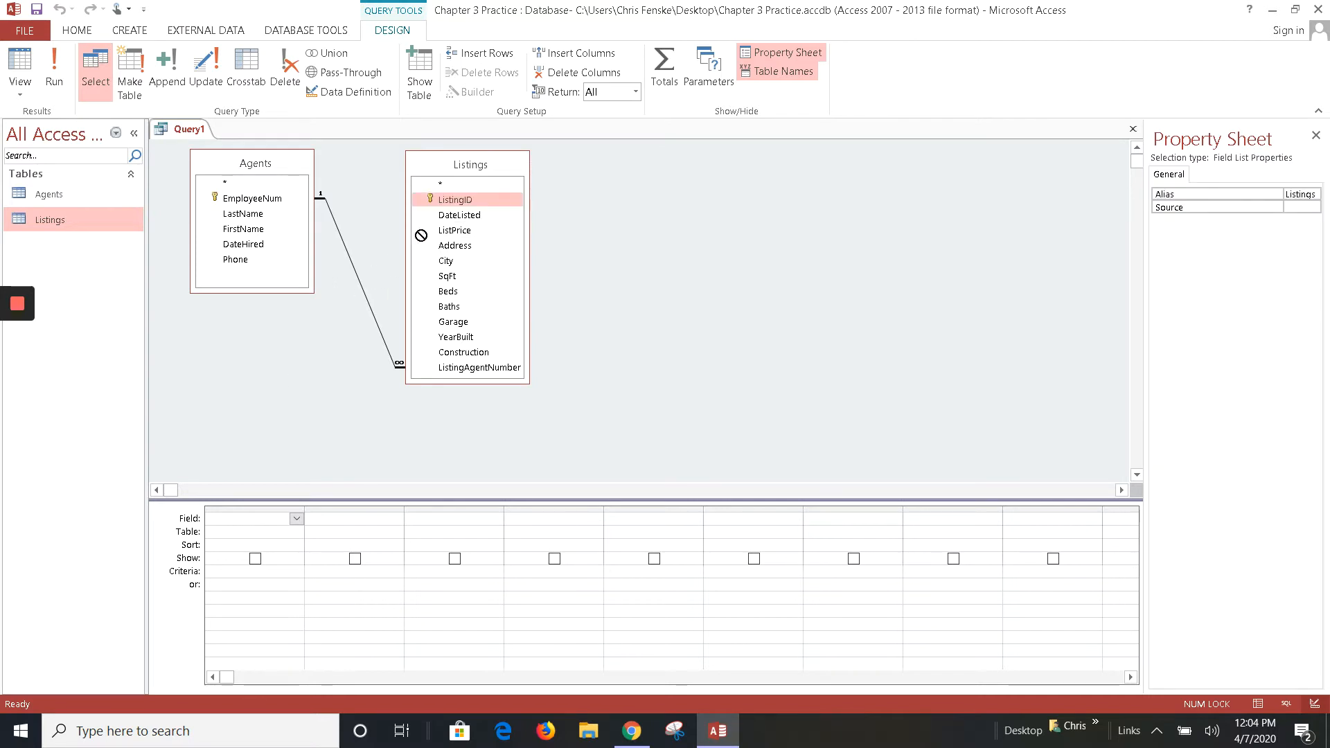
left_click(296, 518)
left_click(350, 451)
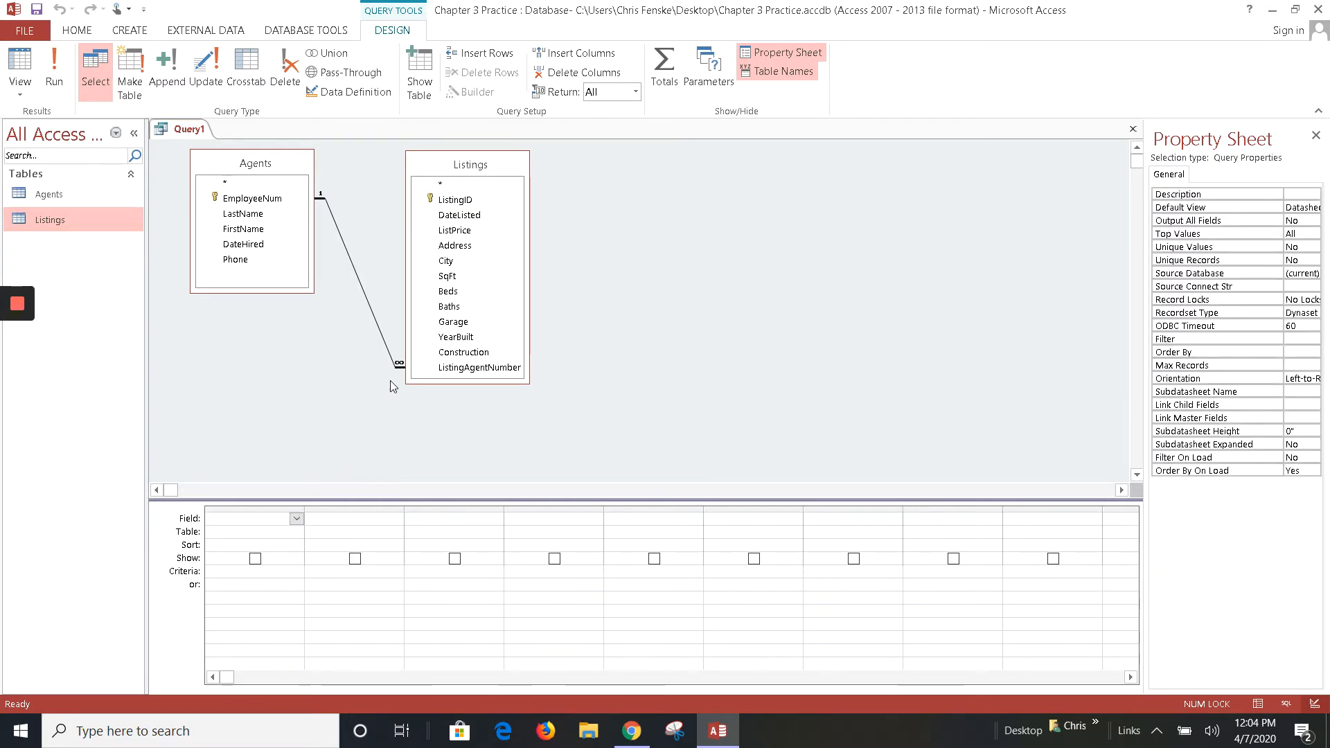
Add the ListingID, Address, City and ListPrice fields from the Listings table to the query, in that order
double_click(456, 199)
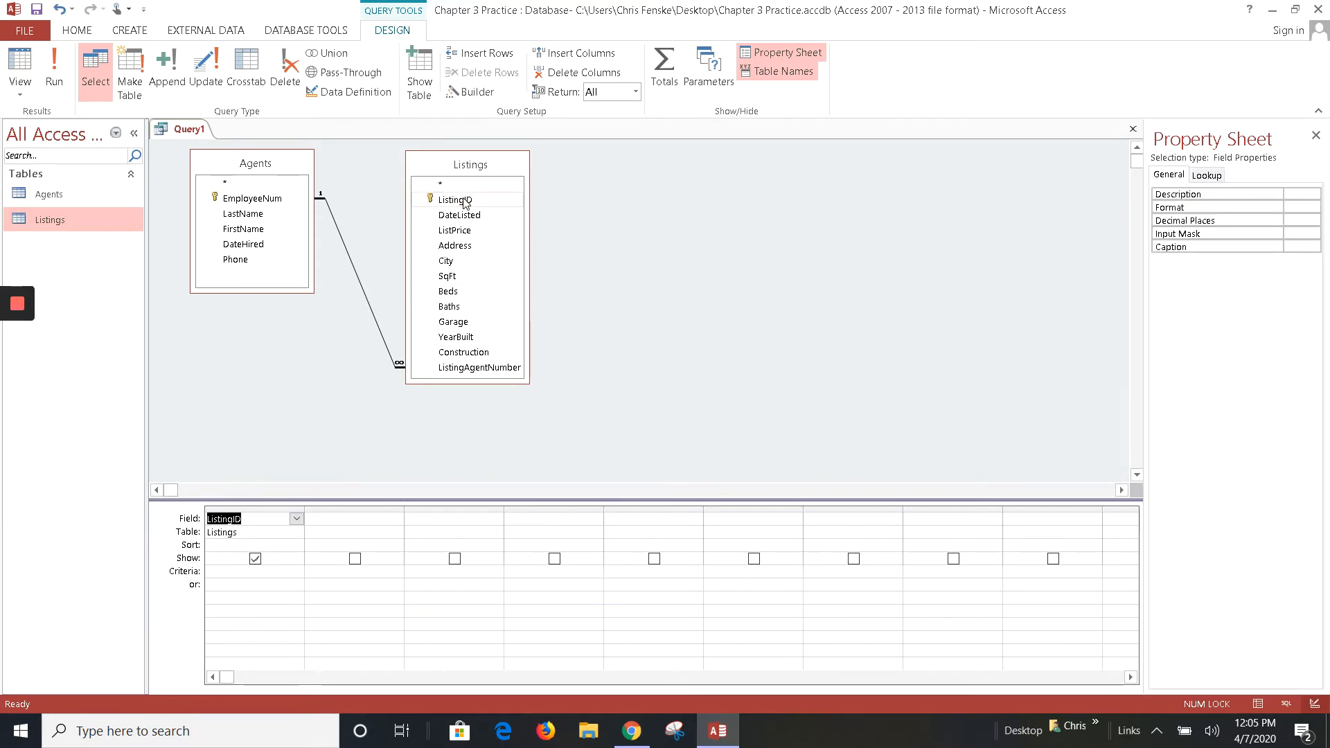
double_click(456, 245)
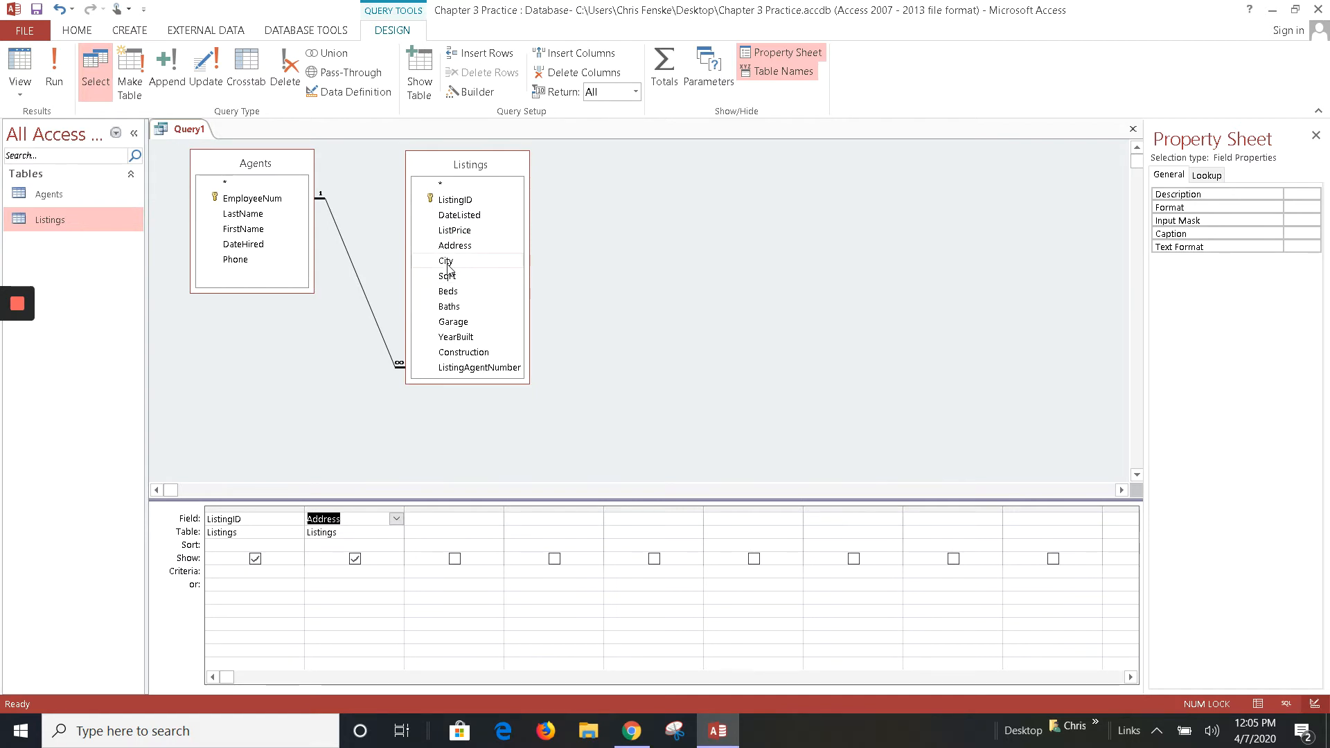
double_click(447, 265)
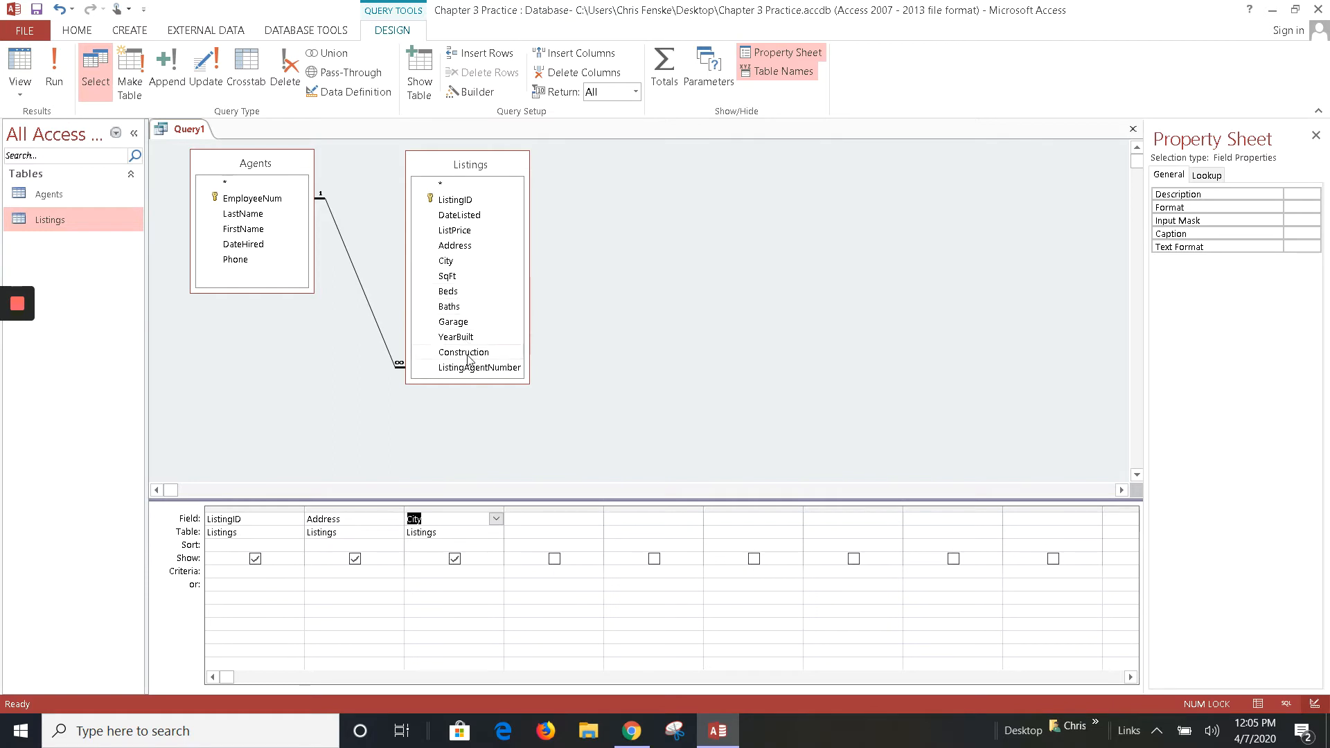
left_click(466, 236)
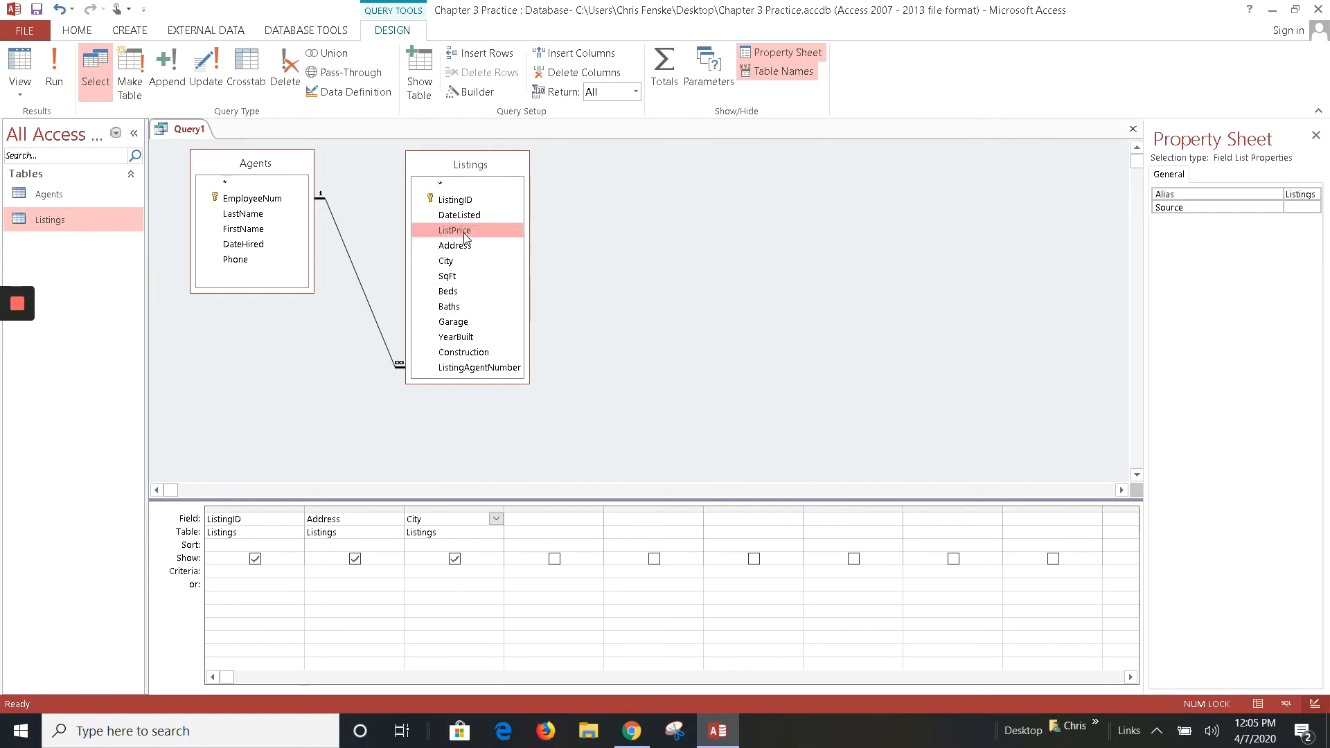
double_click(466, 235)
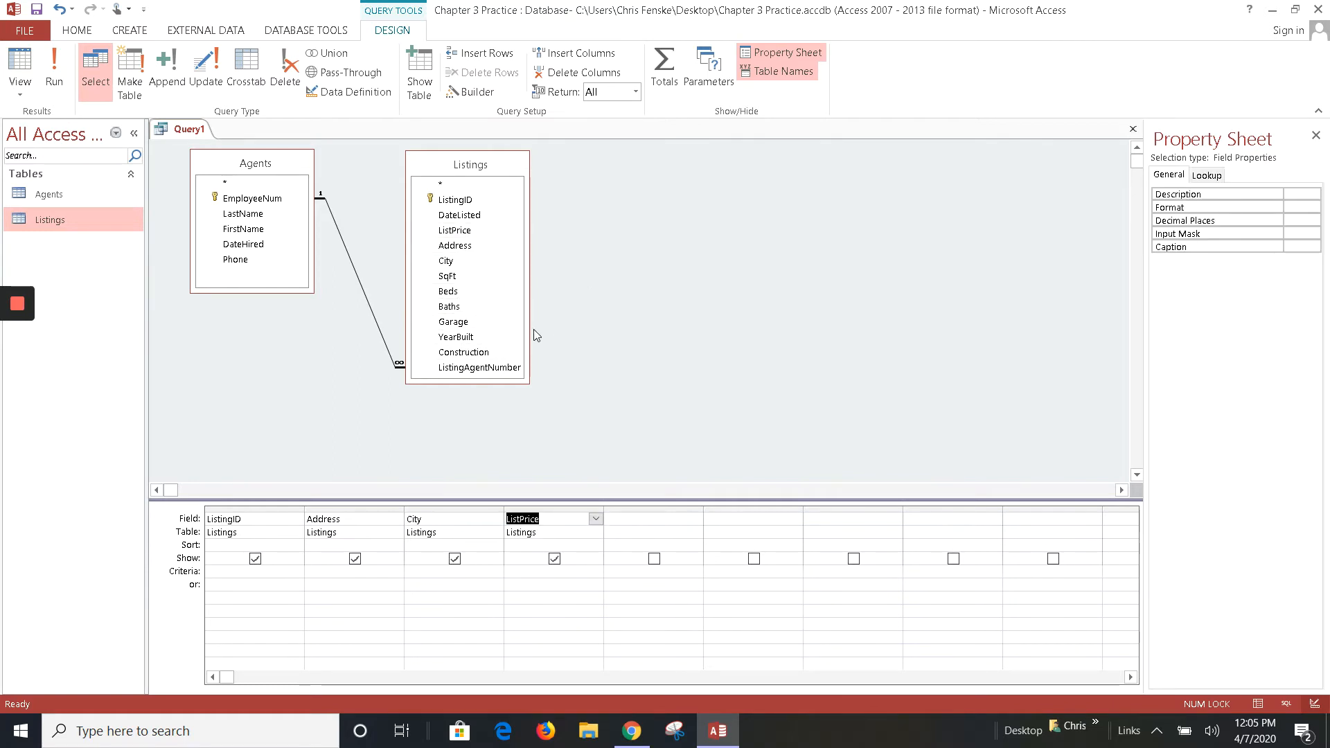
Add the SqFt, Beds, Baths and Garage fields from the Listings table to the query after ListPrice
left_click(454, 275)
double_click(454, 276)
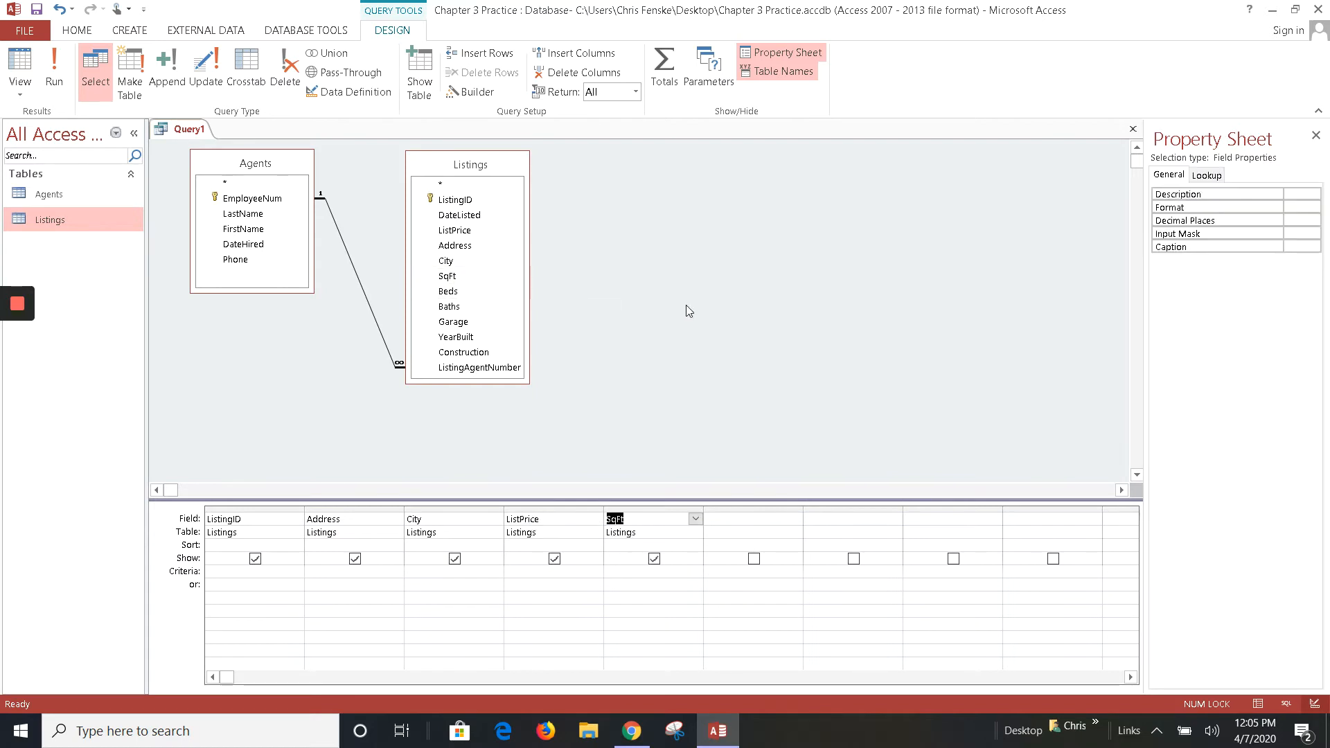
left_click(464, 291)
double_click(464, 291)
left_click(463, 307)
double_click(462, 307)
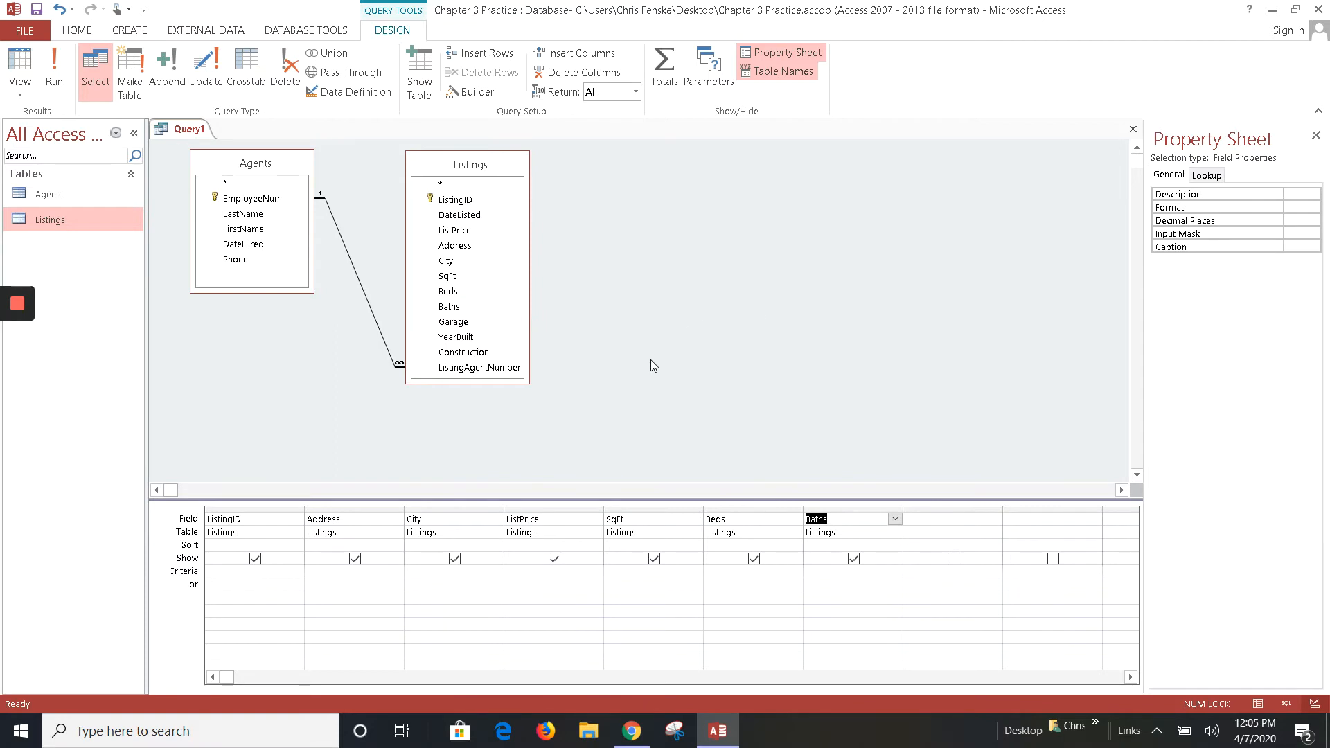
left_click(461, 323)
double_click(462, 323)
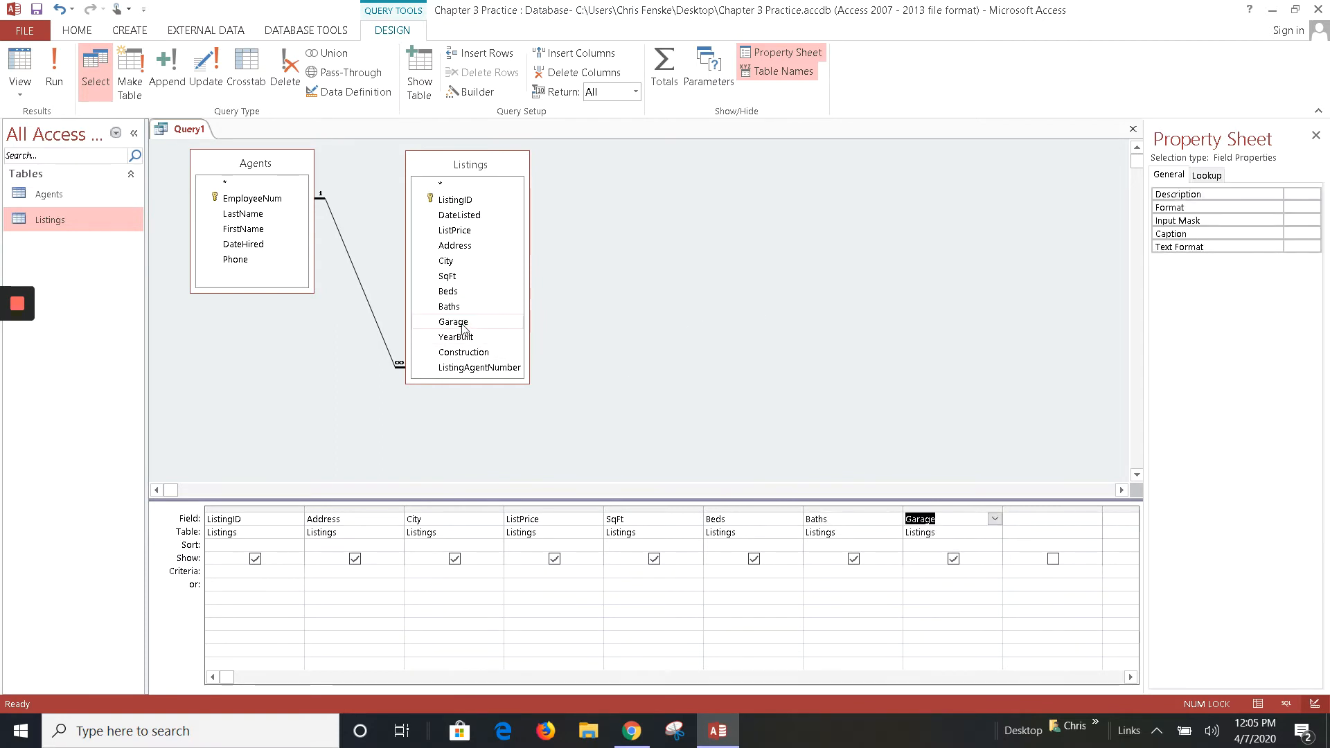
Add the FirstName, LastName and Phone fields from the Agents table as the query's last columns
double_click(238, 228)
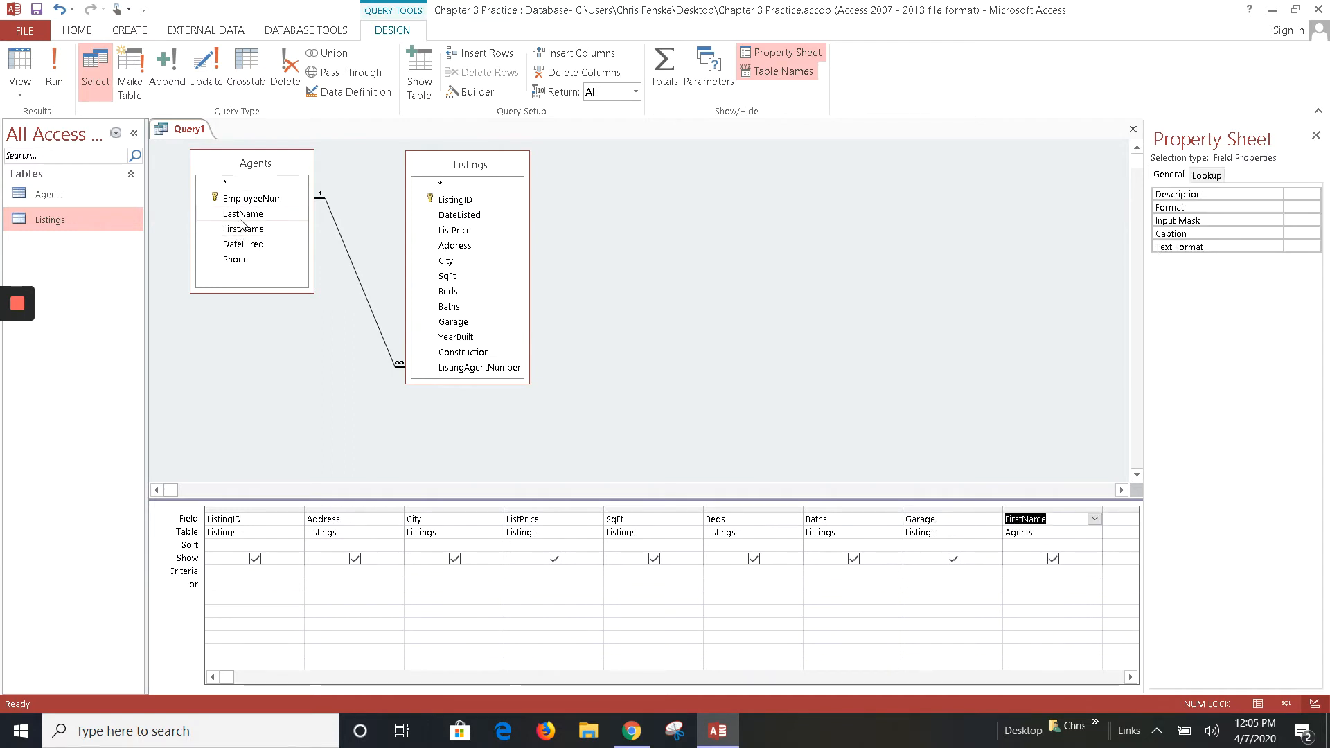
double_click(243, 214)
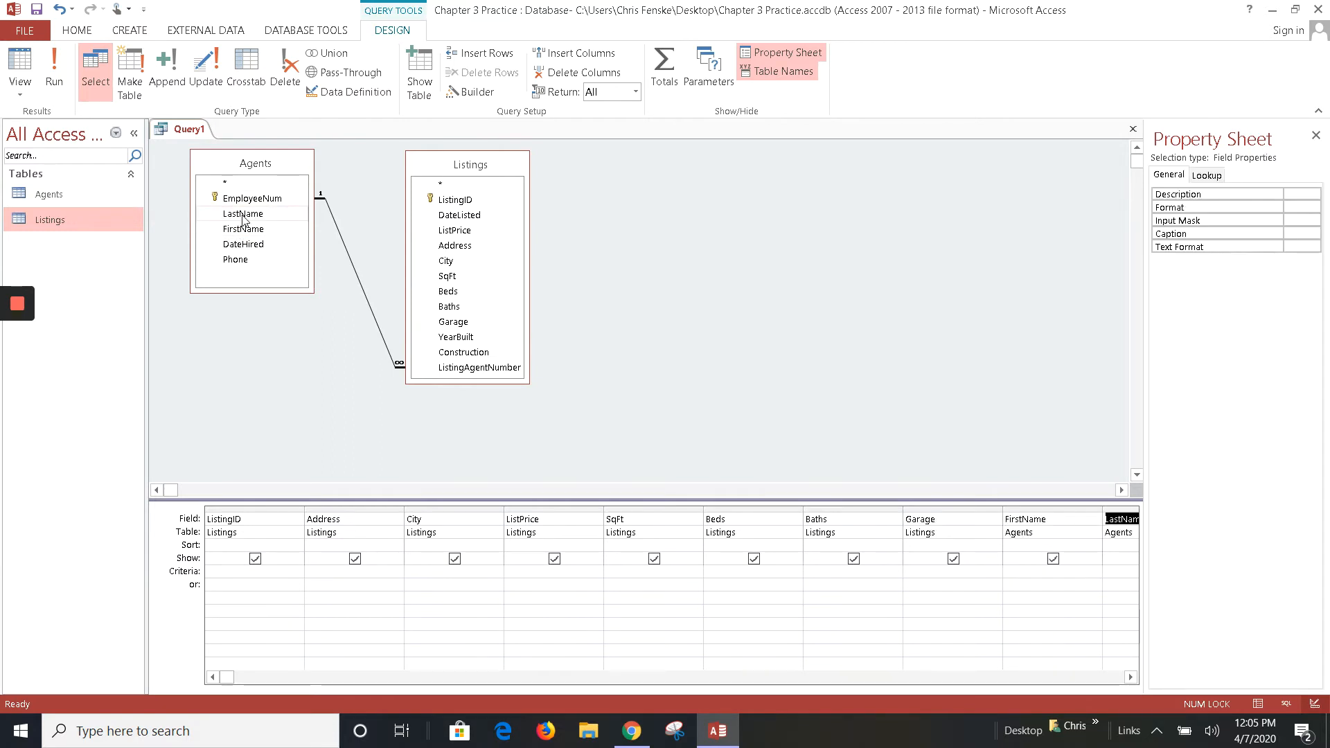
double_click(234, 260)
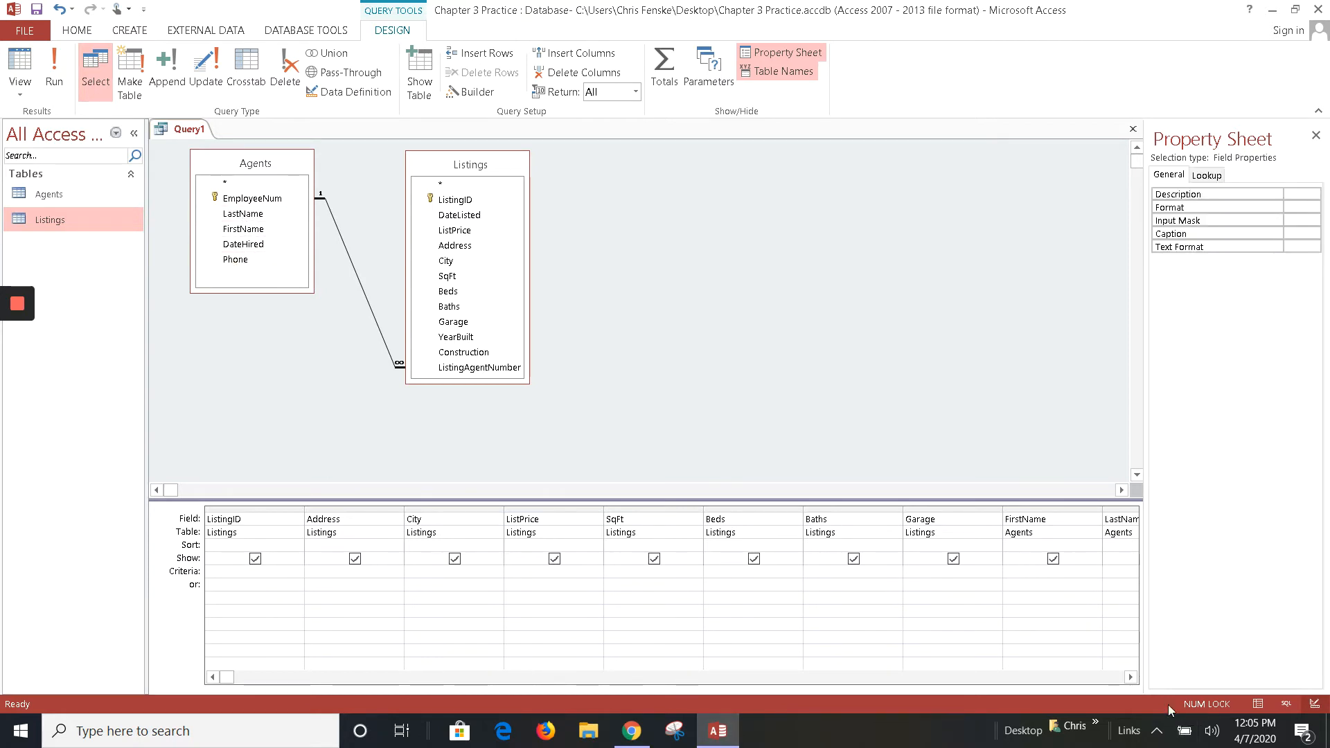
left_click(1131, 678)
left_click(1132, 677)
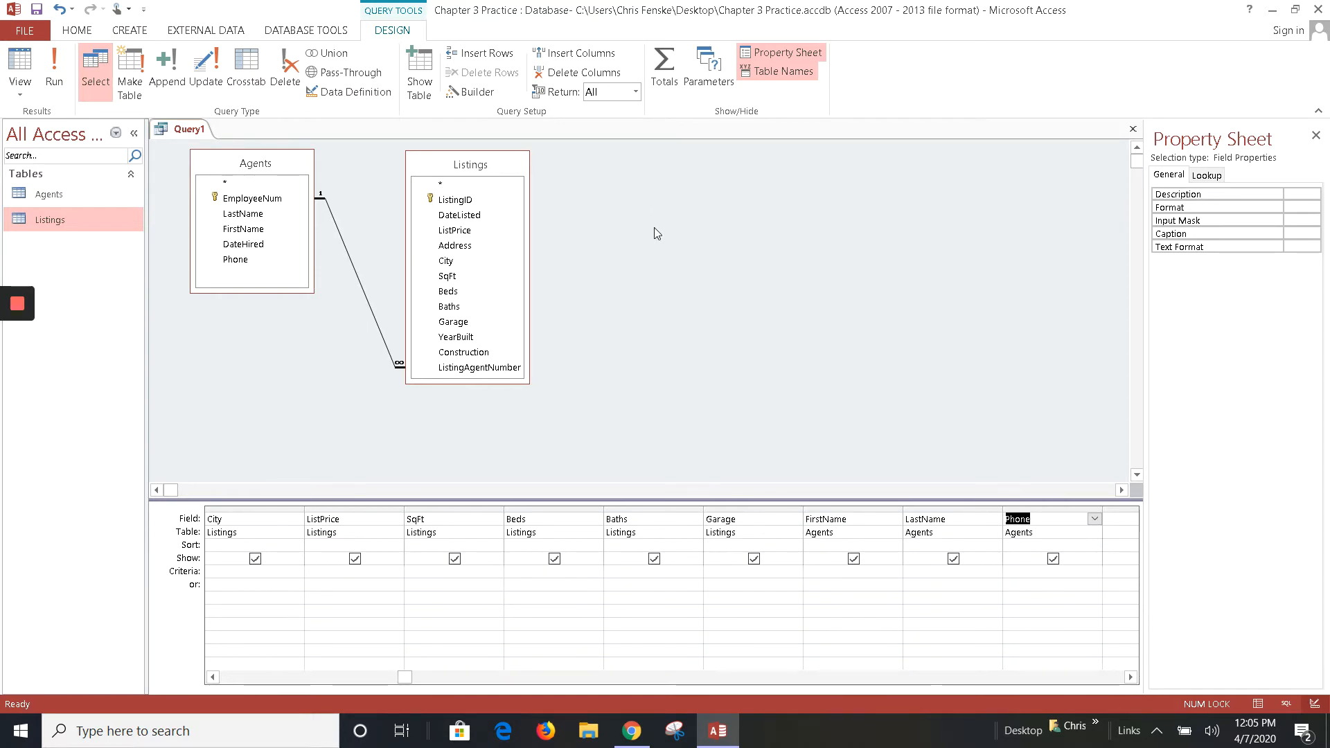
Run the query to examine the combined listing and agent records, and return to Design view
left_click(58, 65)
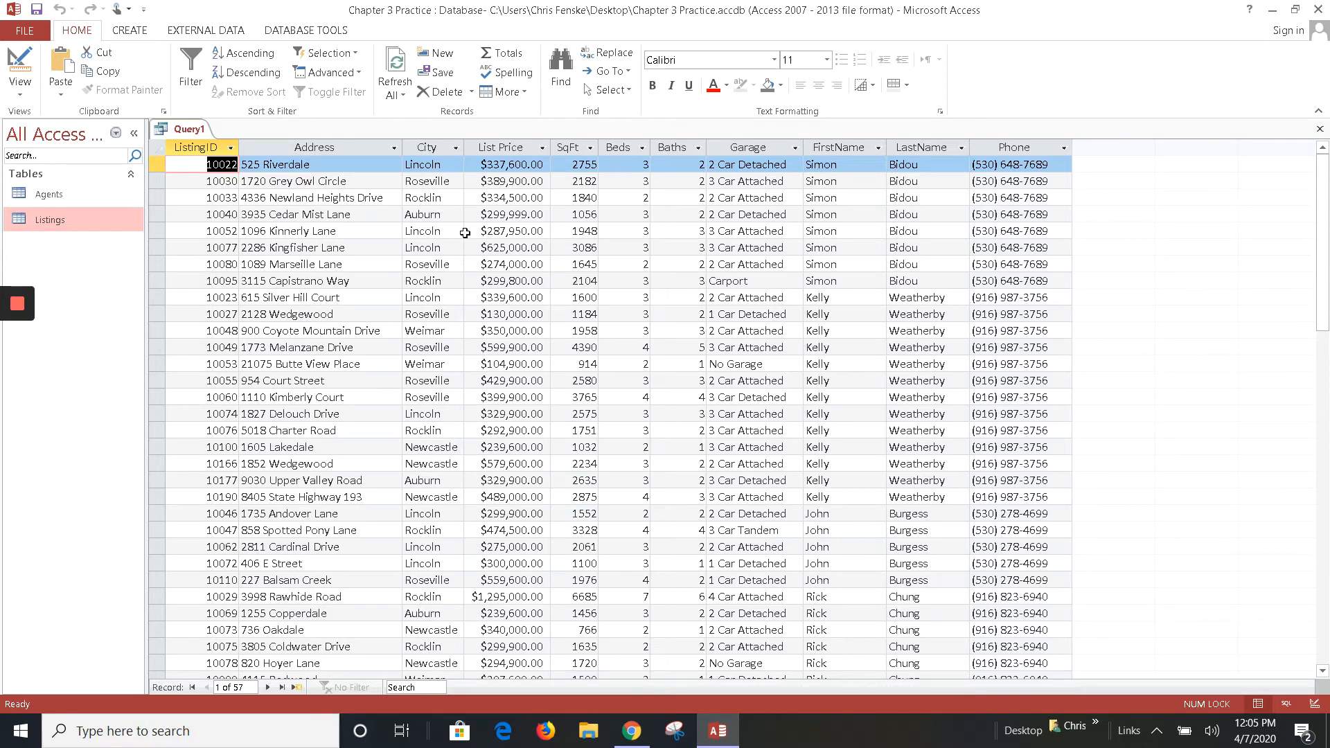
left_click(20, 92)
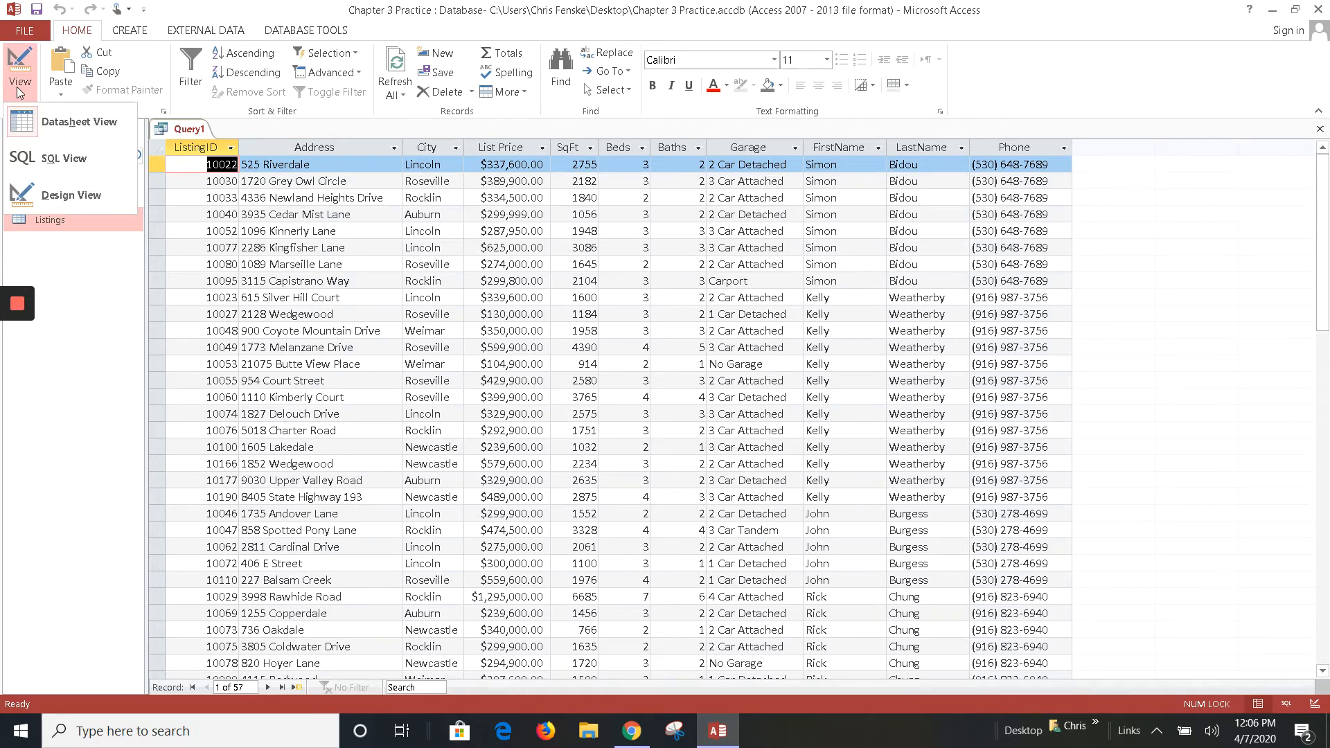
left_click(47, 198)
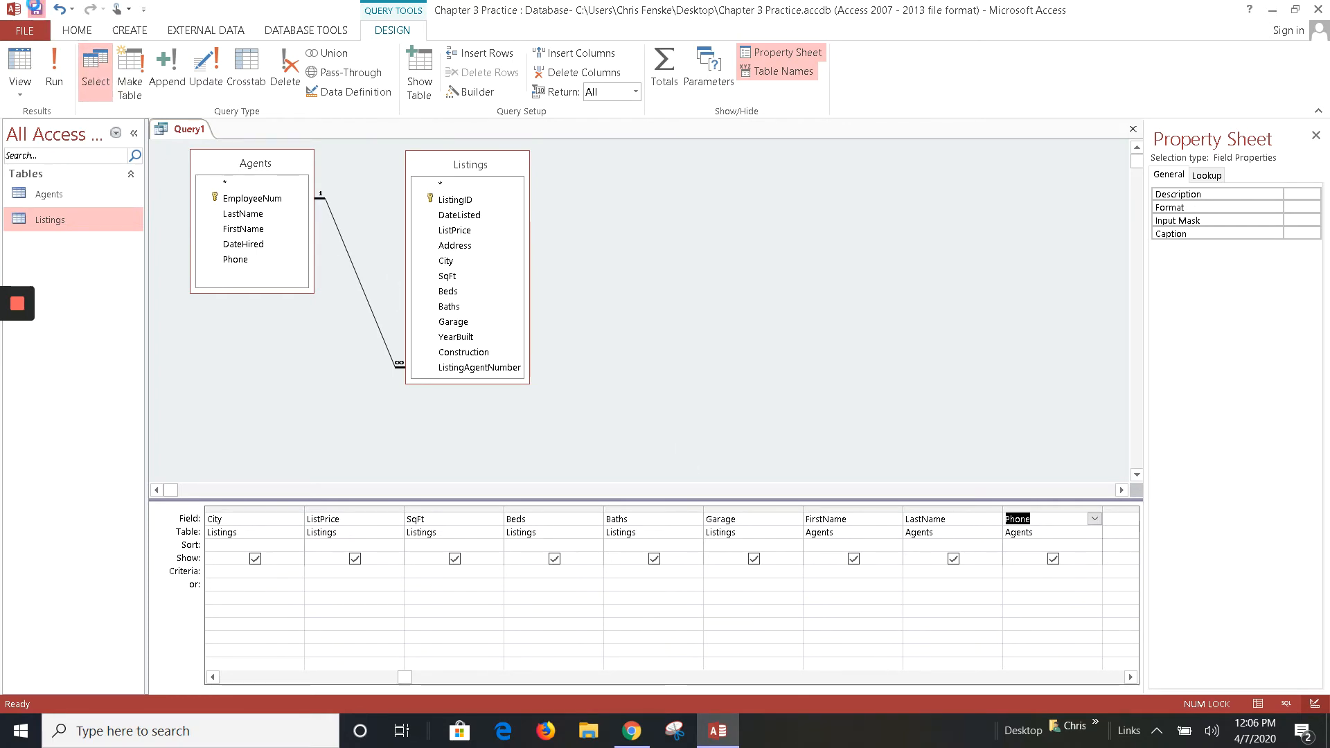
Save the query under the name ShowAllListings
left_click(37, 8)
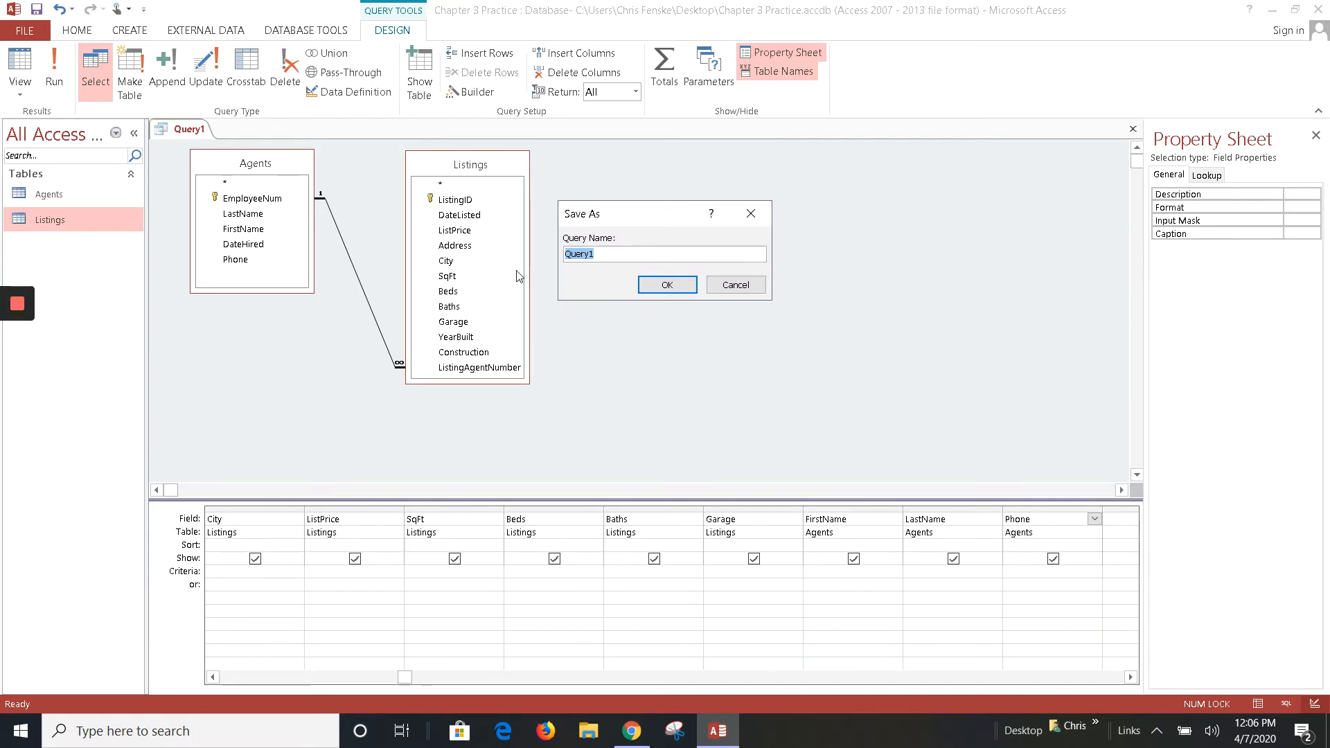
type("ShowAllListing")
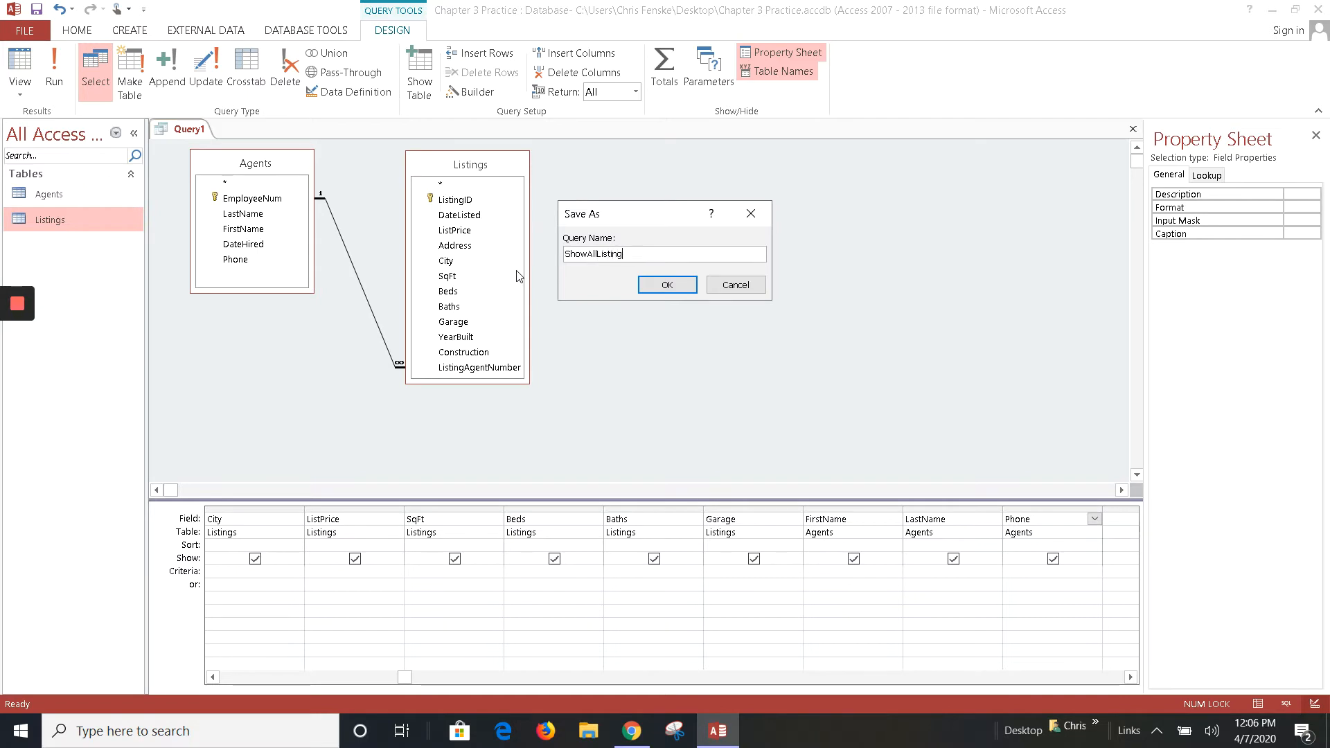
type("s")
left_click(667, 285)
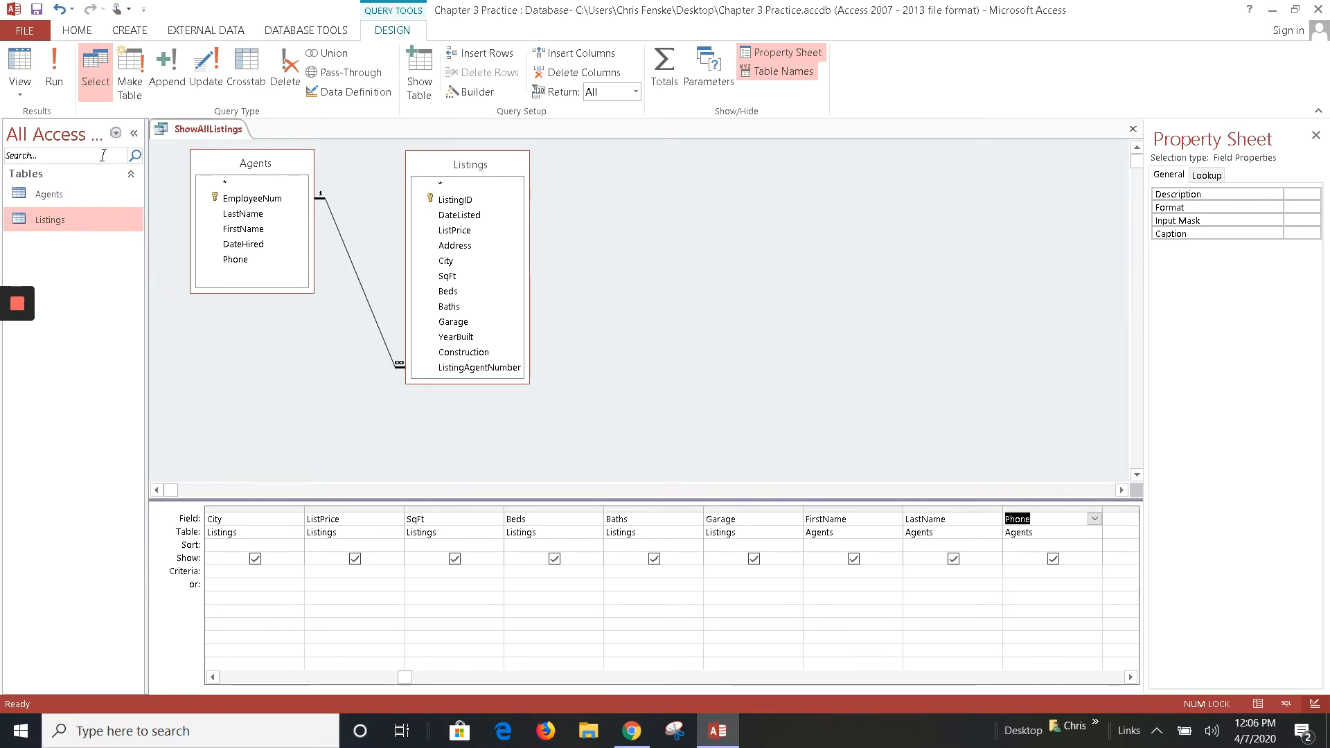
Set the navigation pane to group by Object Type and show All Access Objects
left_click(116, 132)
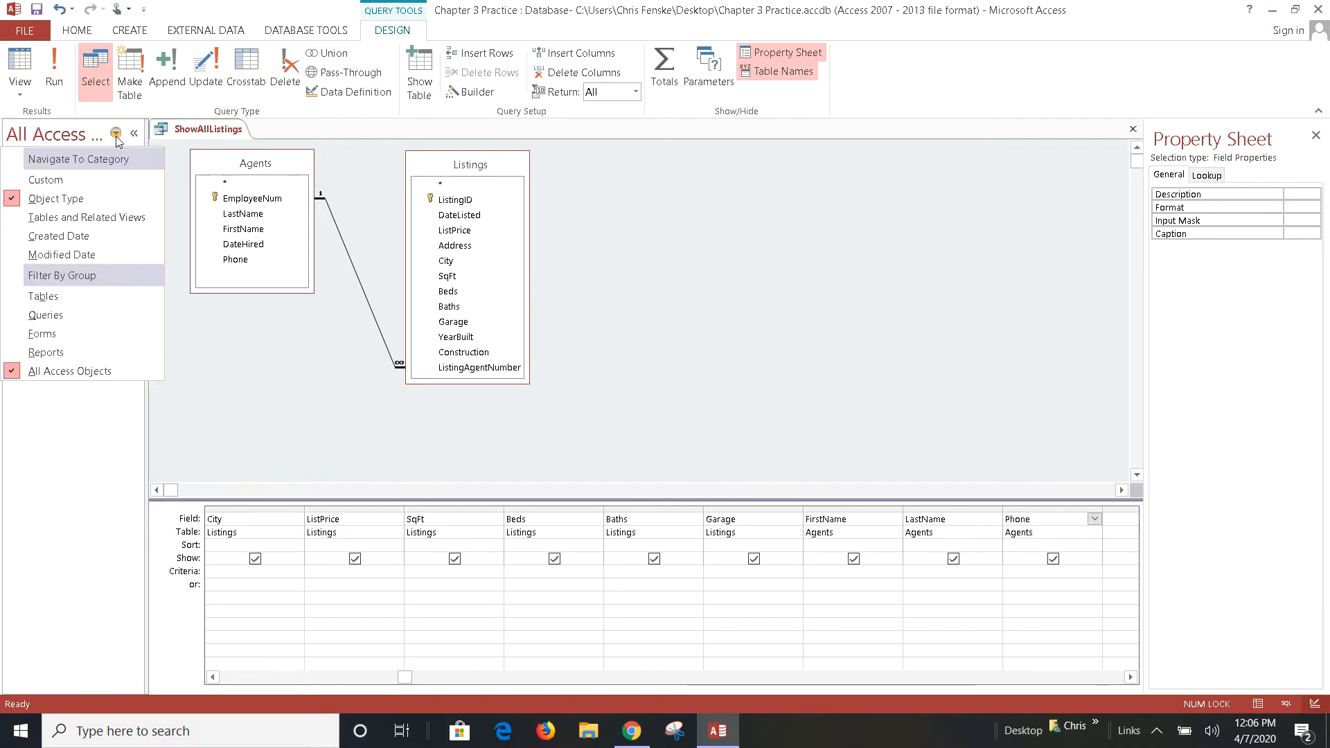
left_click(52, 199)
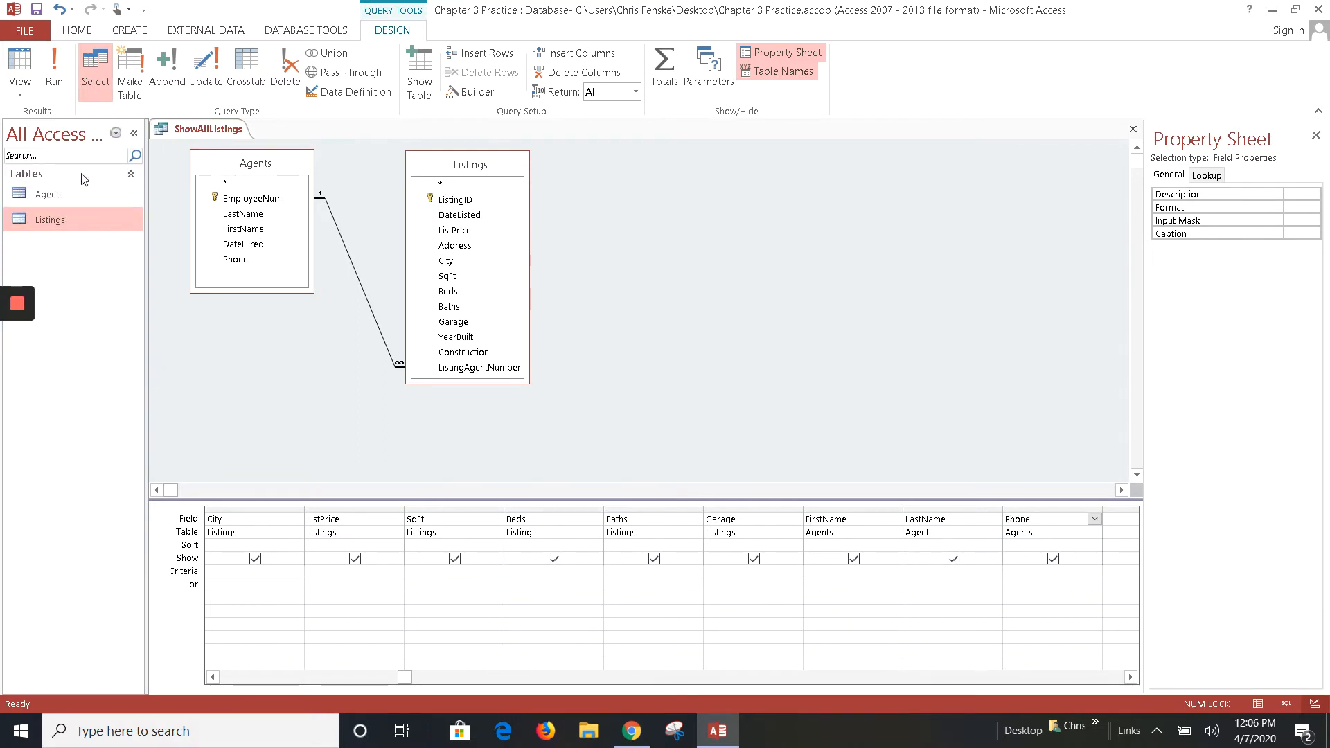
left_click(120, 135)
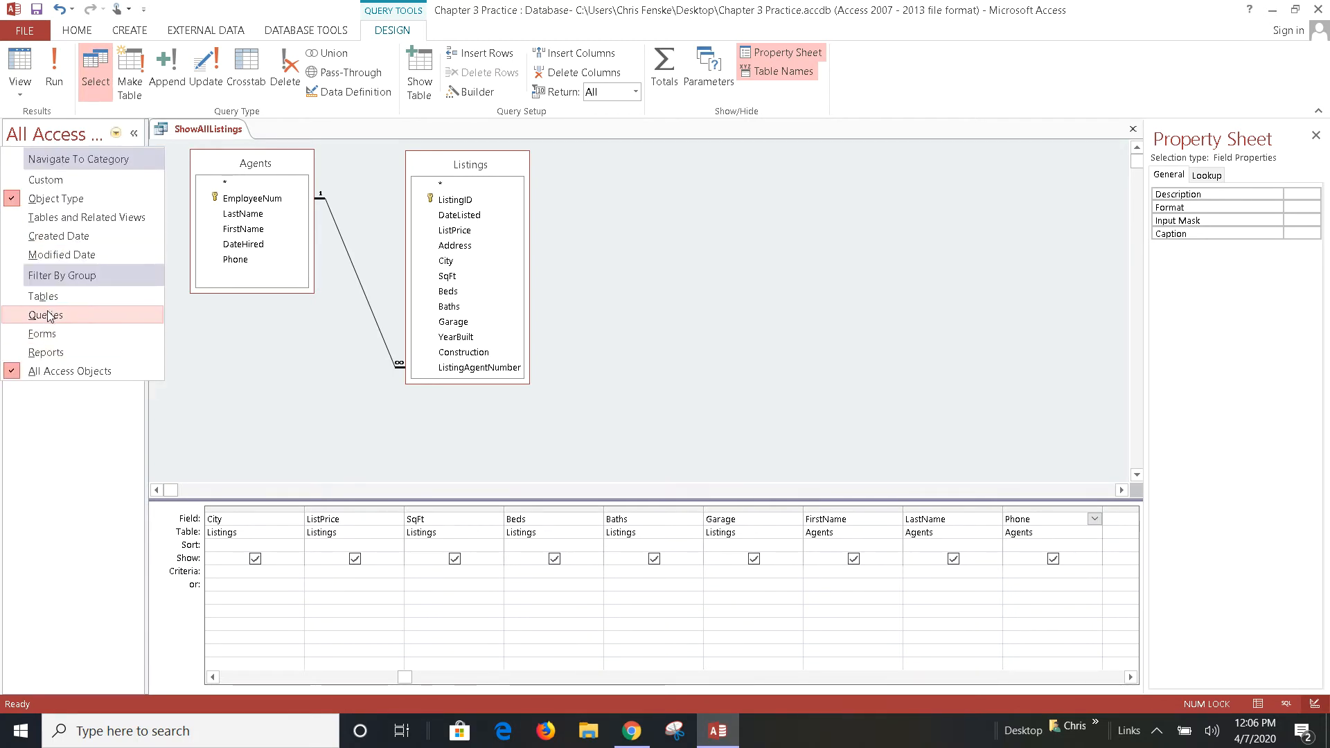
left_click(43, 374)
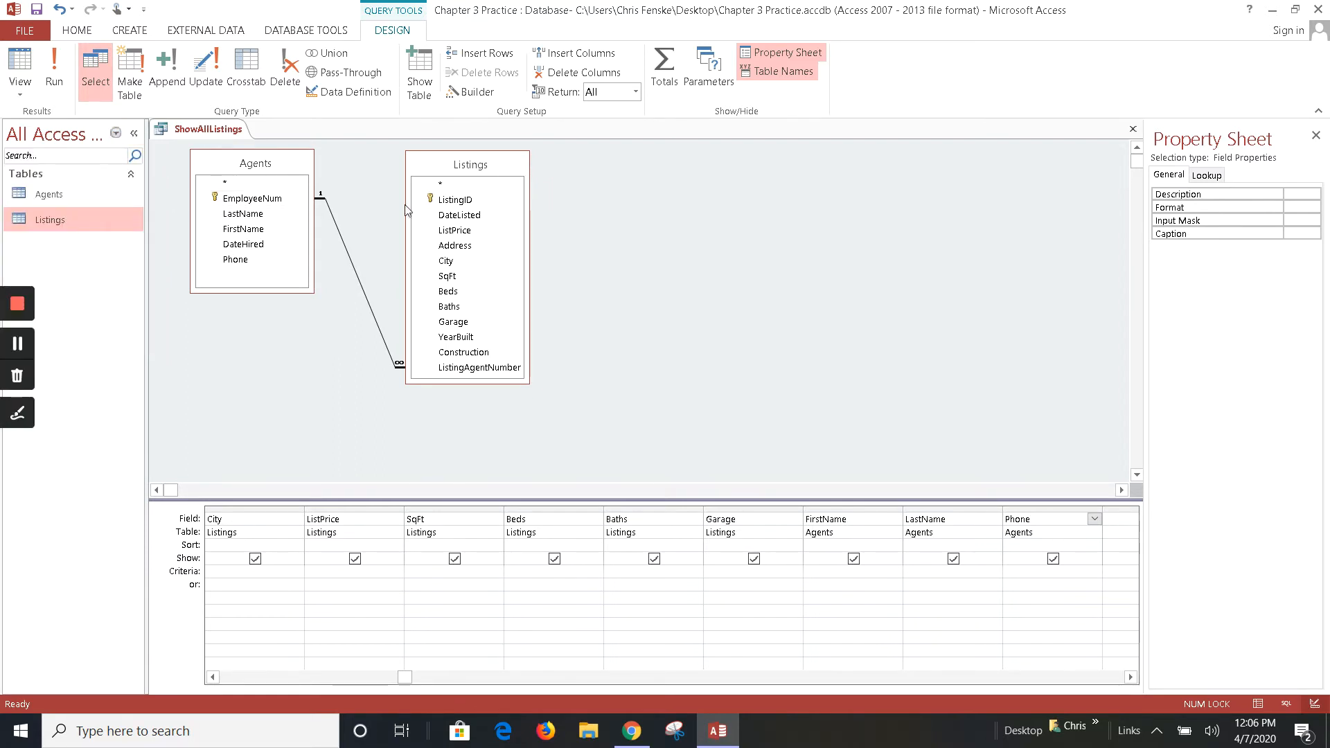
Close the property sheet and widen the navigation pane
left_click(1315, 135)
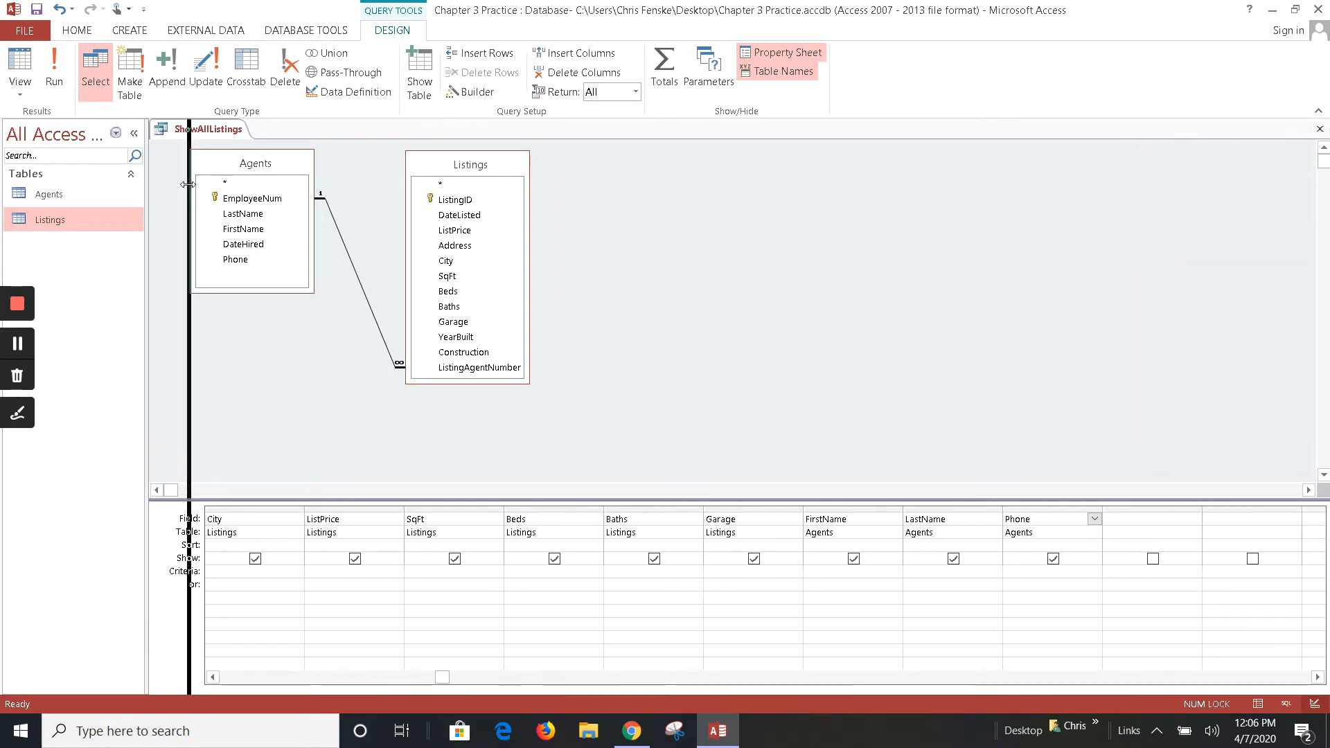
left_click_drag(146, 173, 188, 173)
Filter the navigation pane to Queries only, and switch it back to All Access Objects
left_click(158, 133)
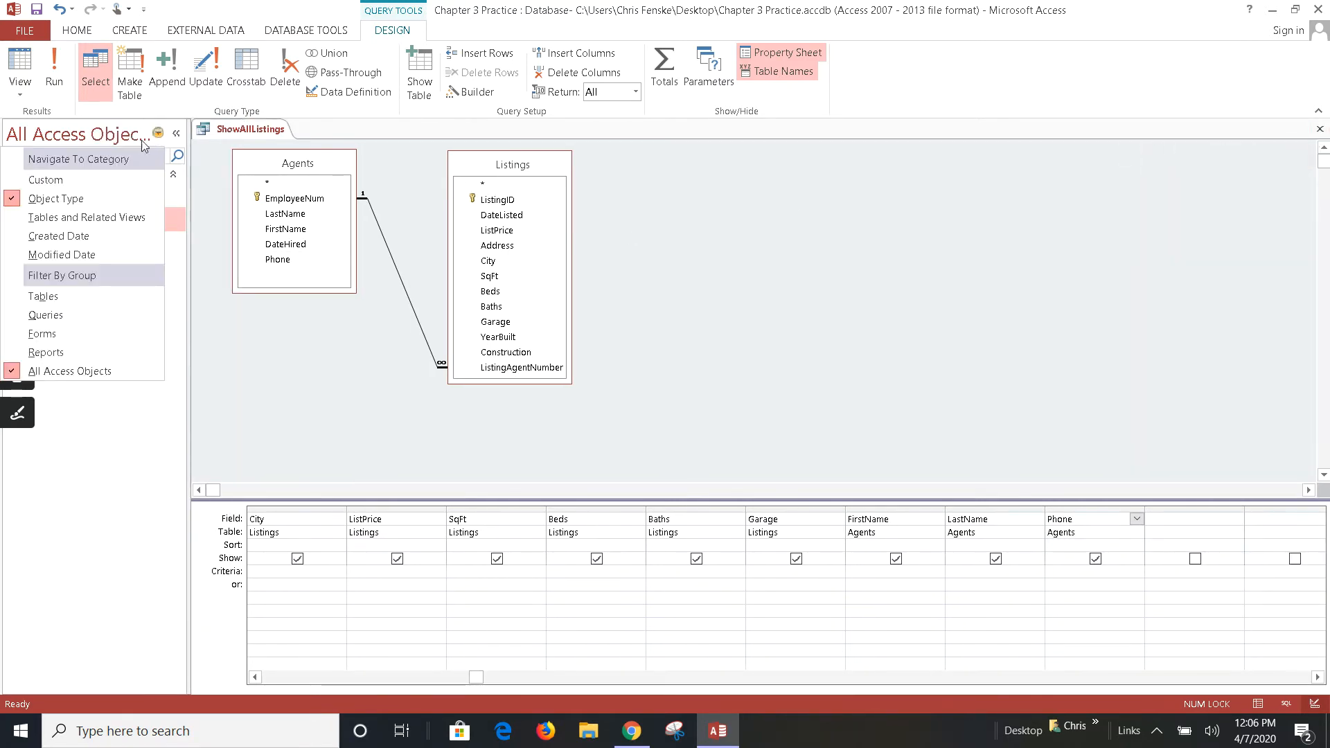
left_click(45, 315)
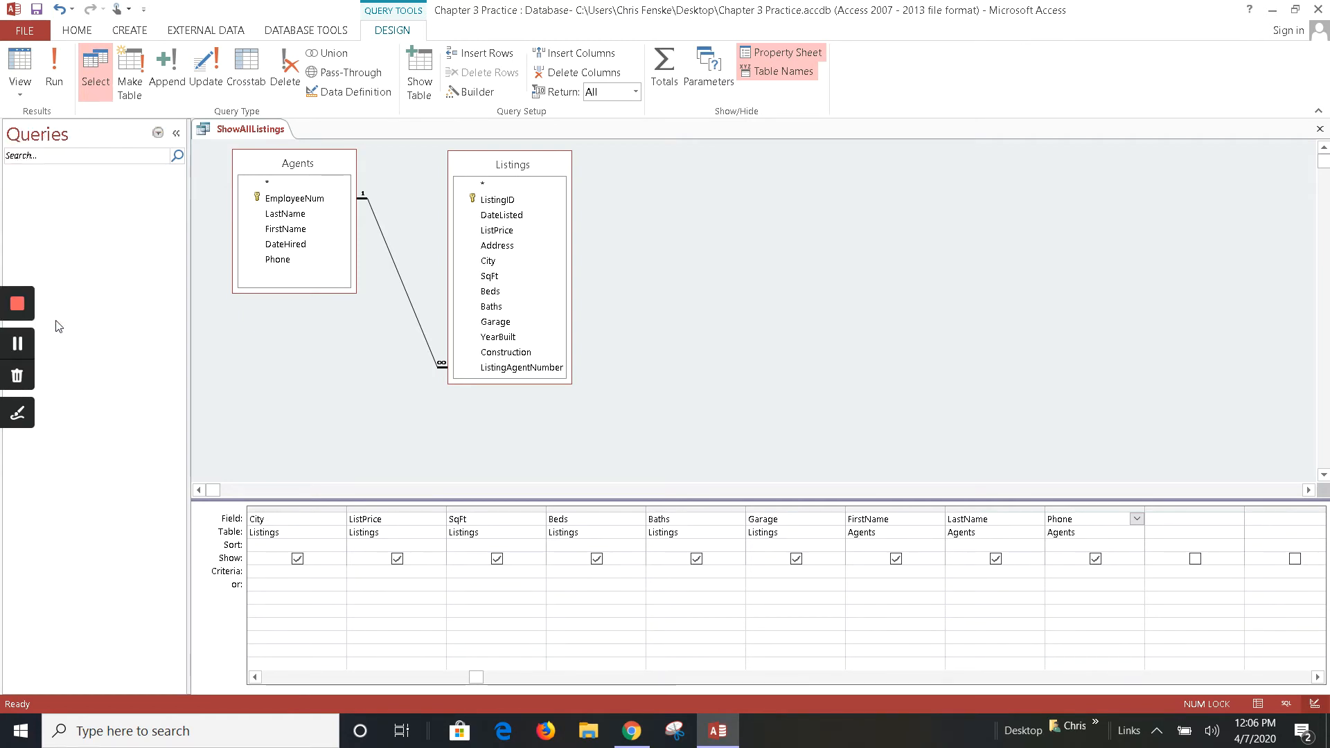
left_click(158, 133)
left_click(69, 371)
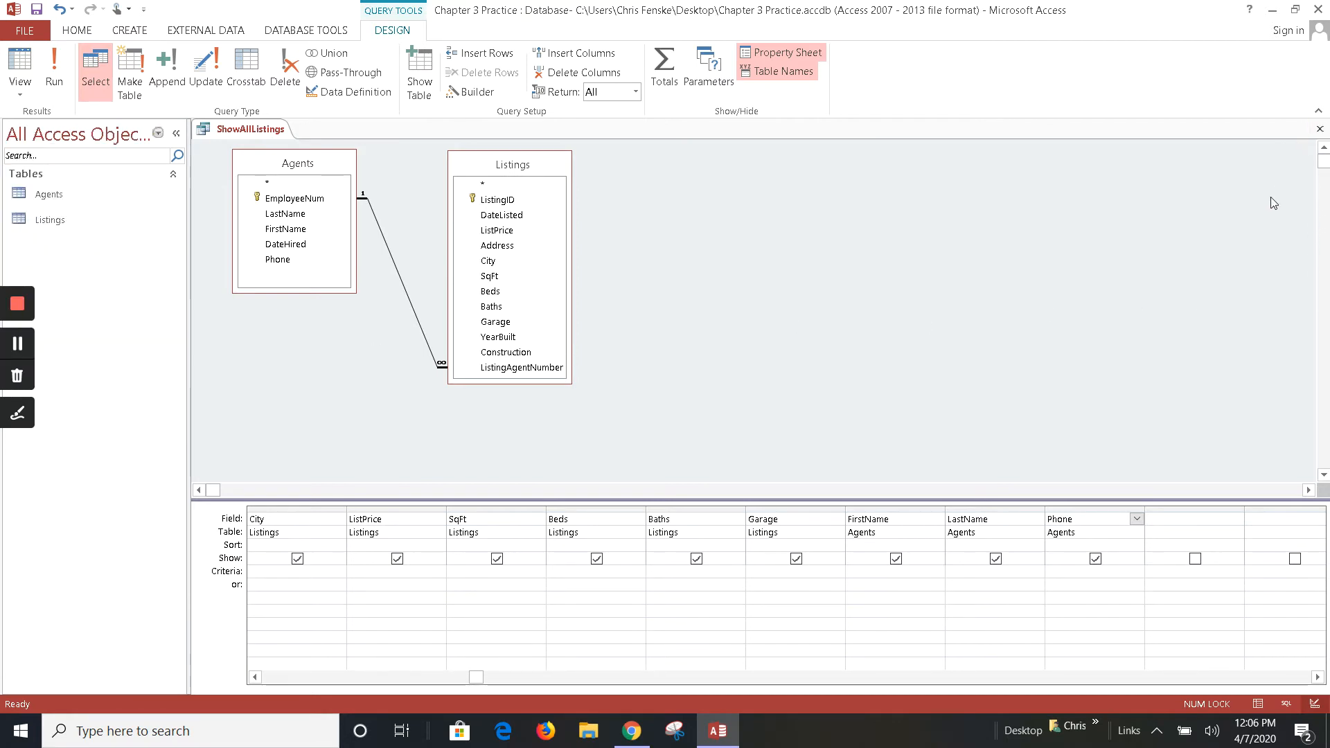
Close the ShowAllListings query and reopen it as a datasheet from the navigation pane
left_click(1320, 129)
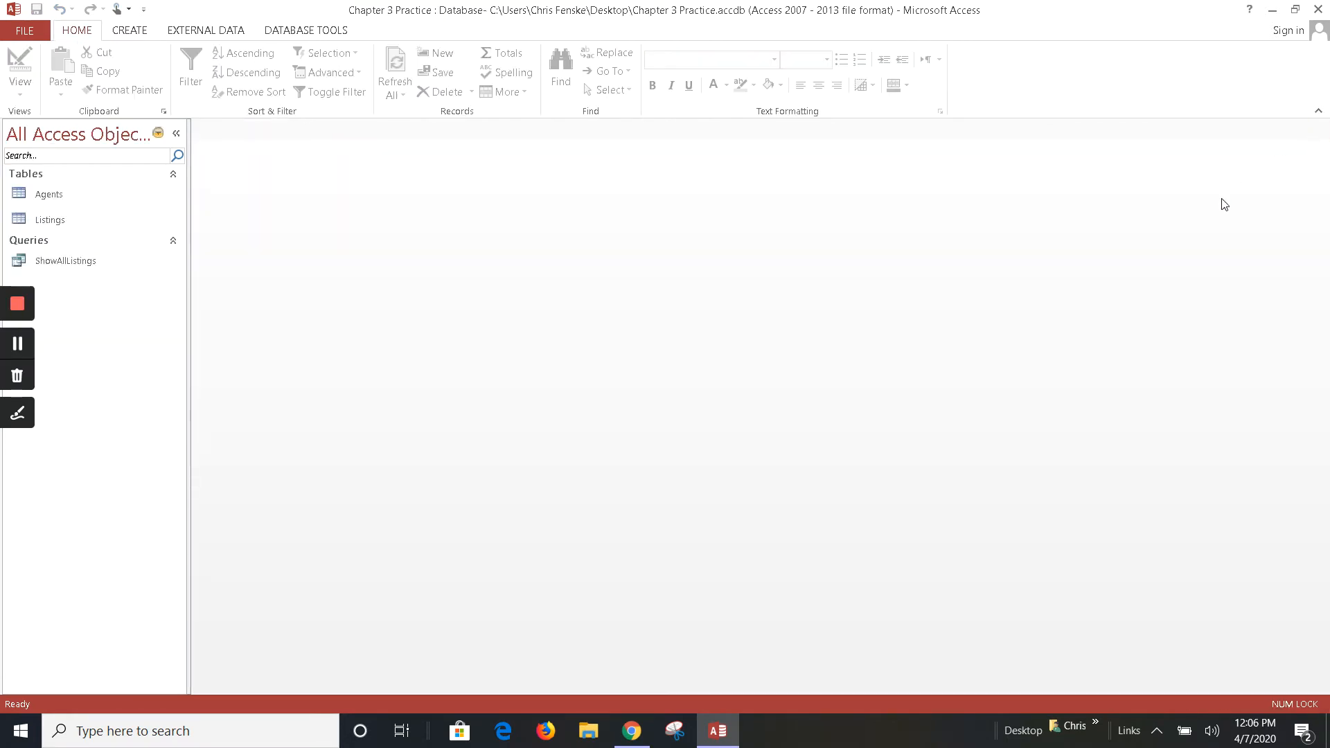
left_click(50, 266)
double_click(50, 263)
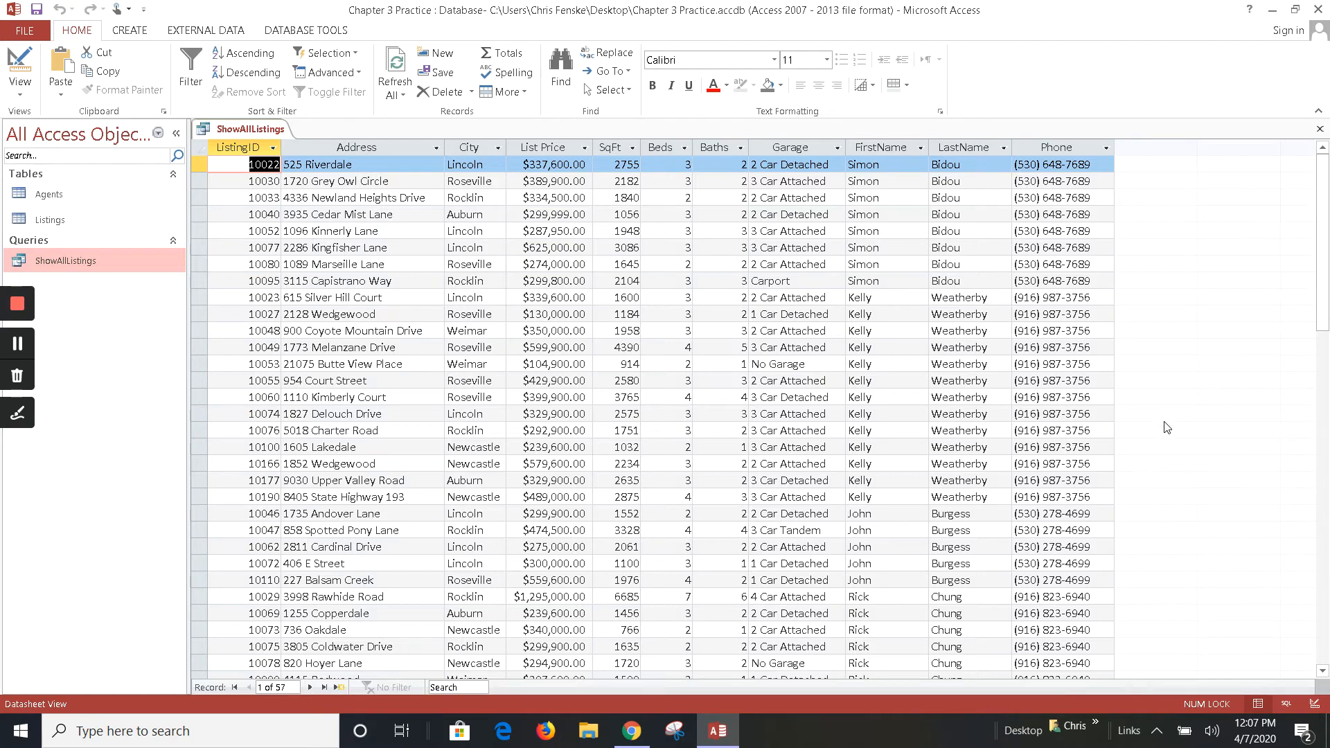
Restrict the ShowAllListings query to listings whose City is Roseville, and run it
left_click(20, 63)
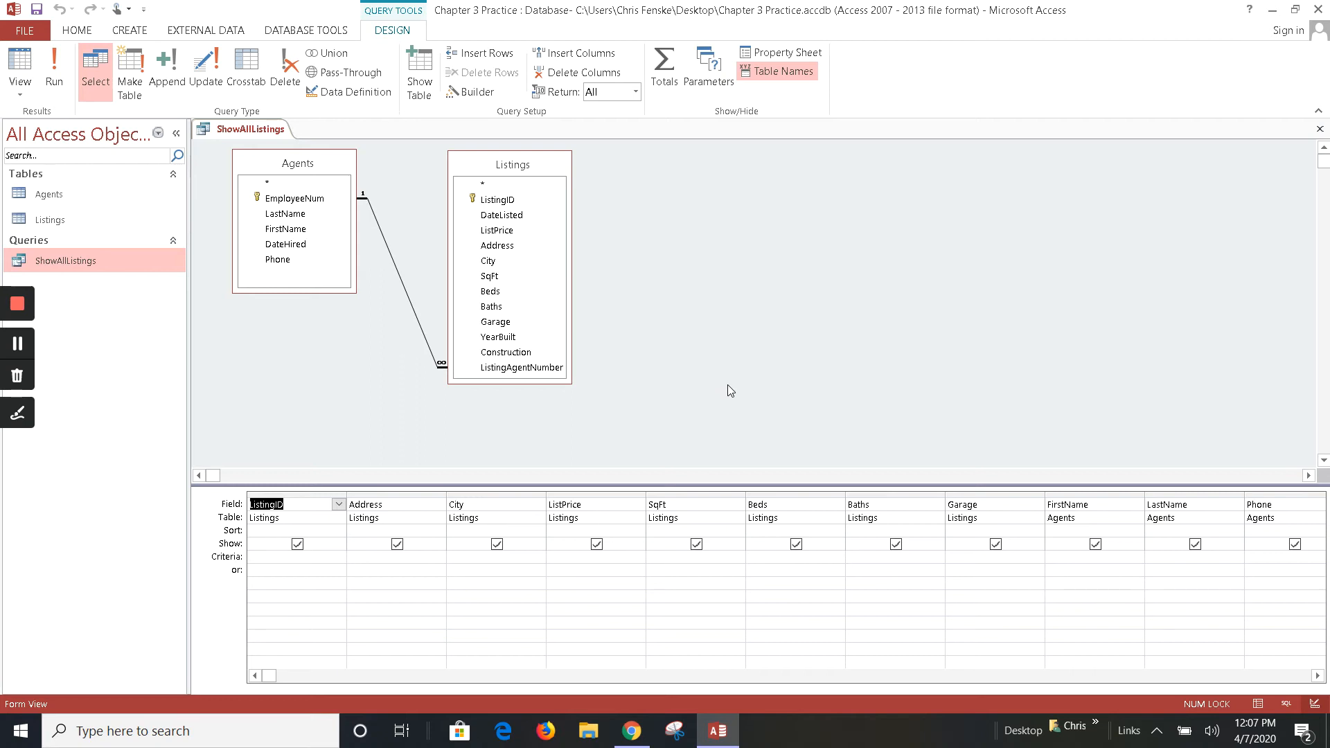
left_click(478, 555)
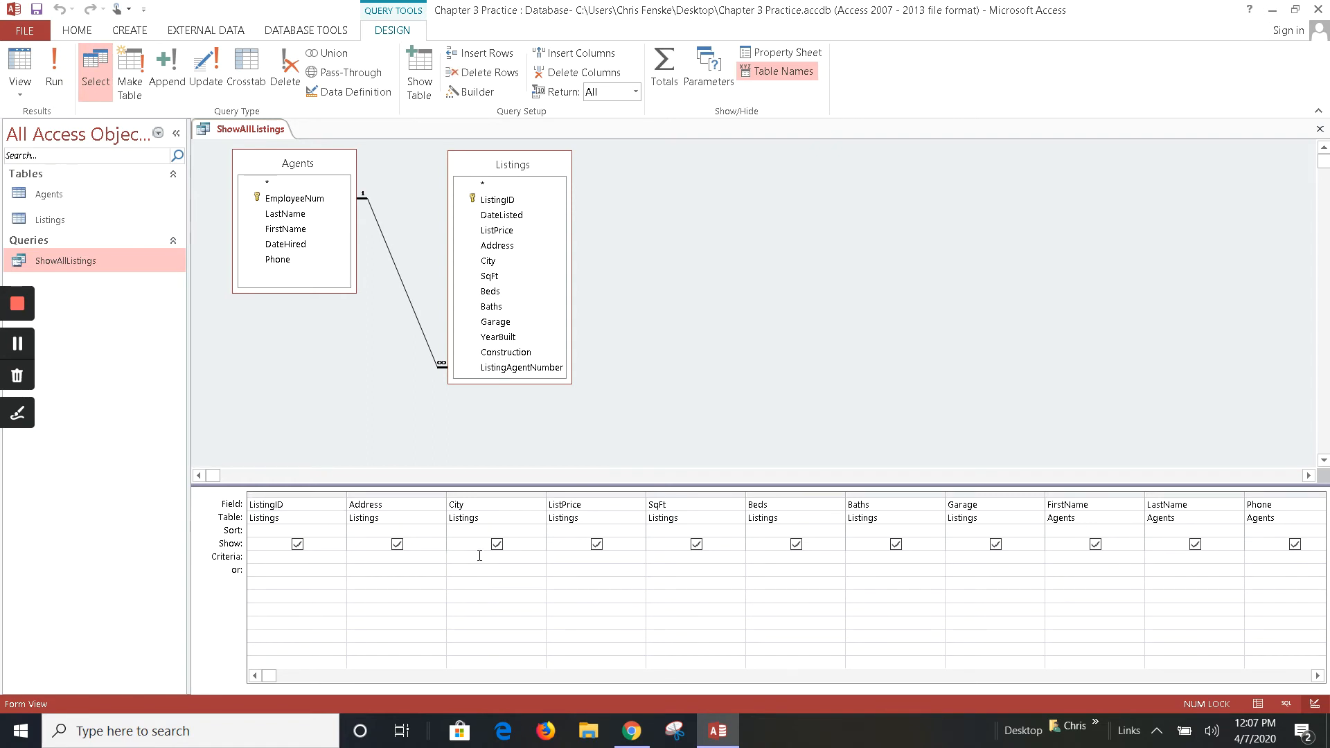
type("Roseville")
key("Tab")
left_click(53, 64)
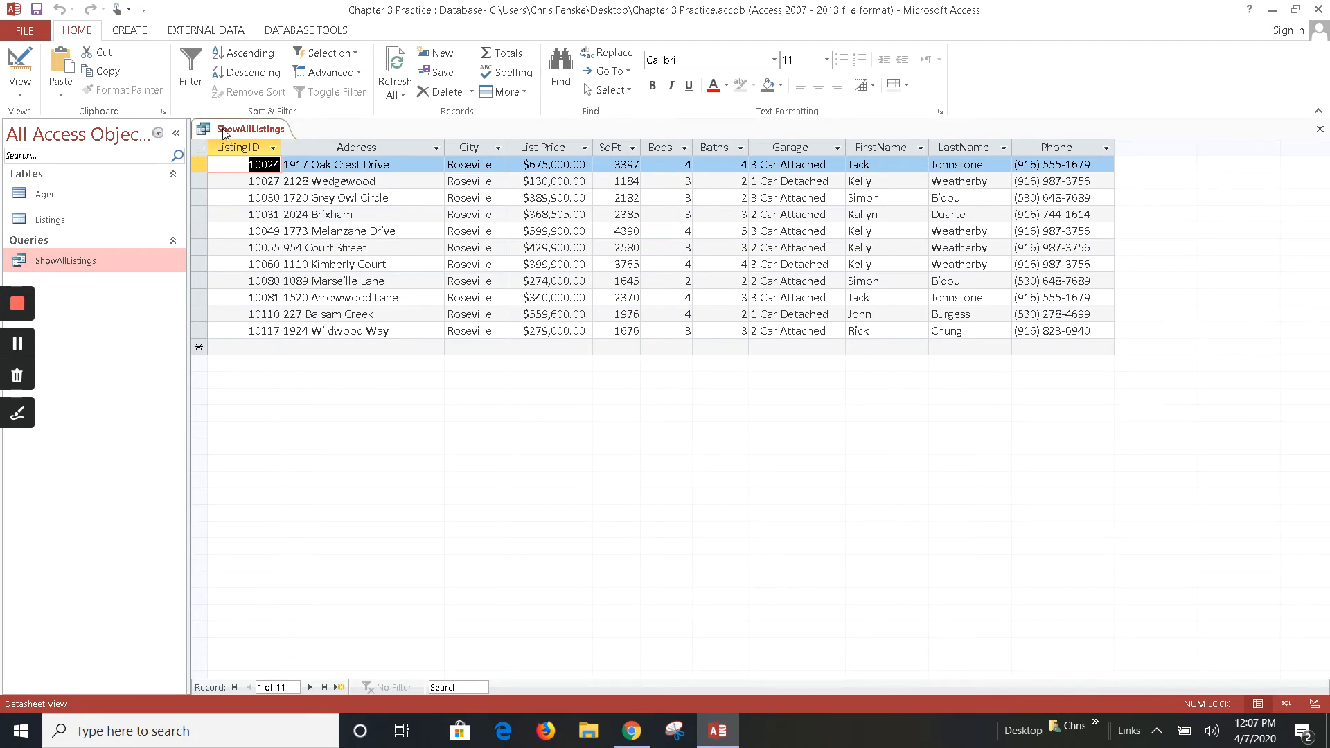
Save the Roseville-filtered query as a new query object named ListingsInRoseville
left_click(23, 32)
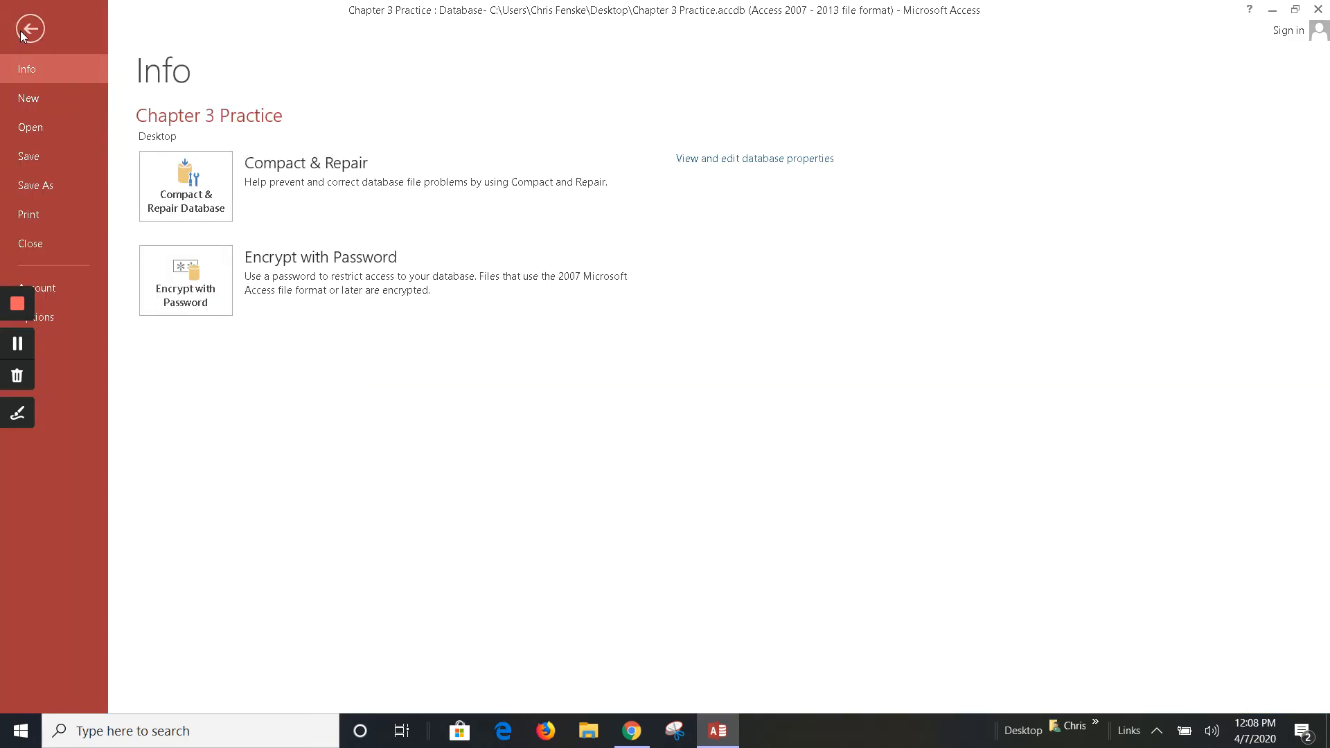
left_click(32, 181)
left_click(202, 207)
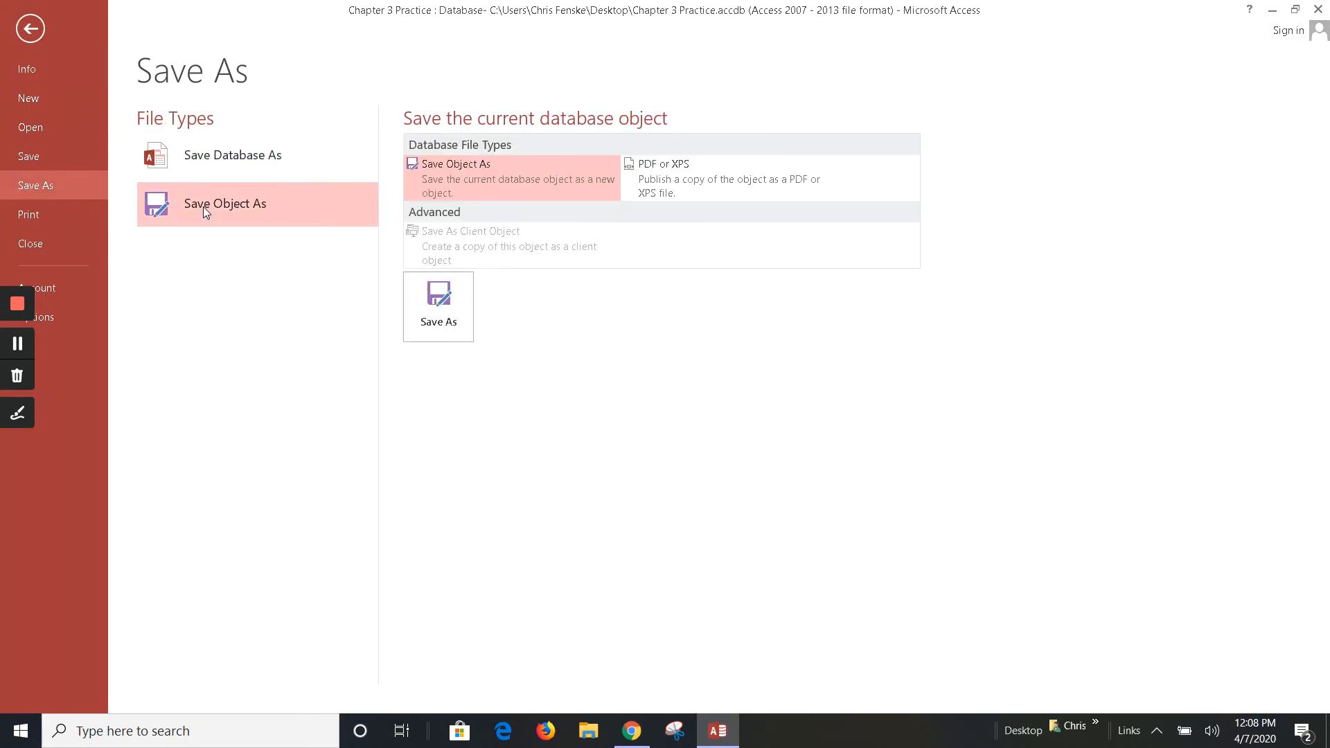
left_click(417, 312)
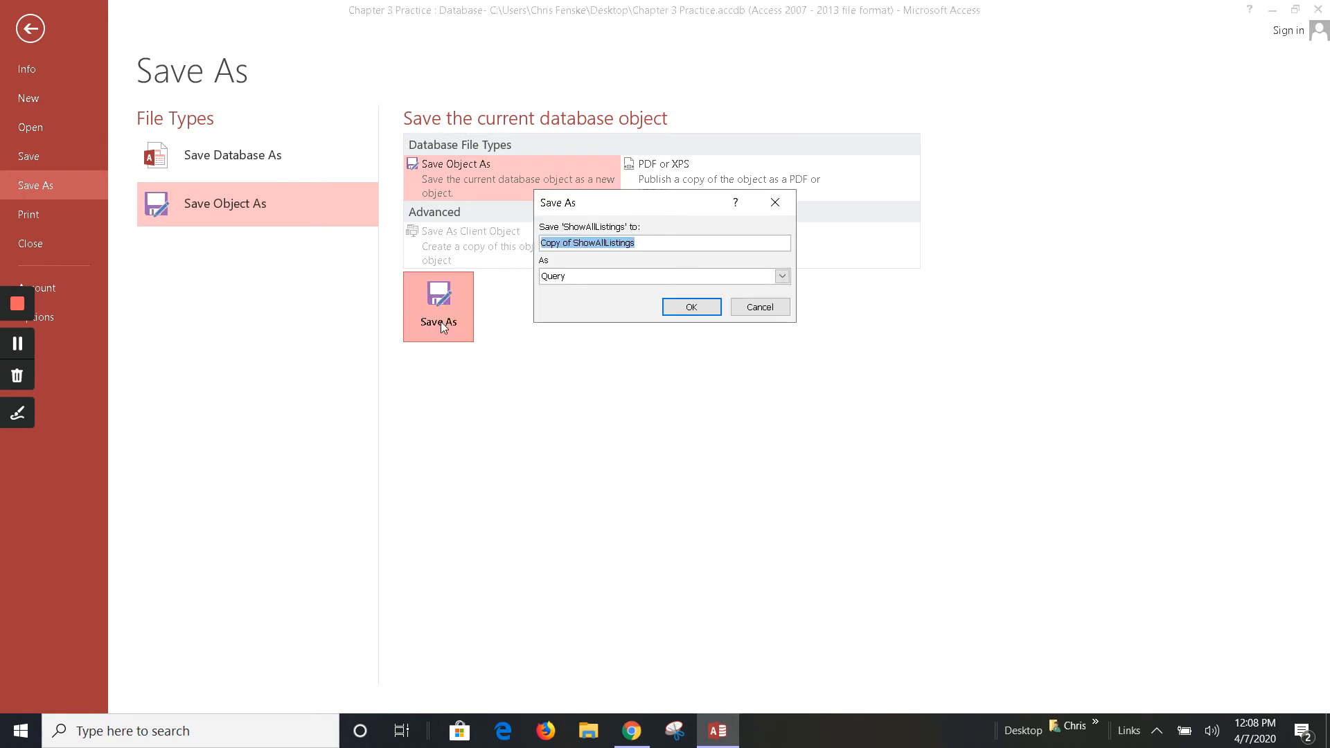
type("Listings")
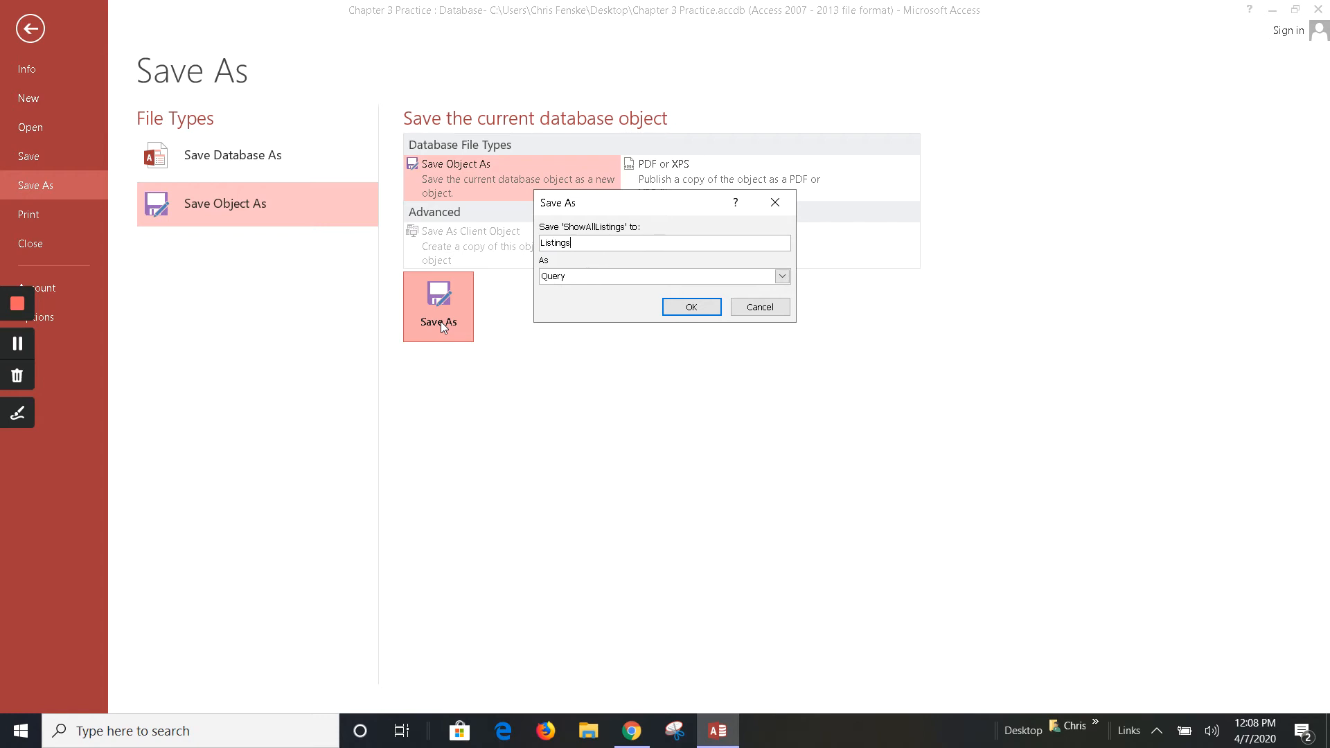
type("InRoseville")
left_click(693, 306)
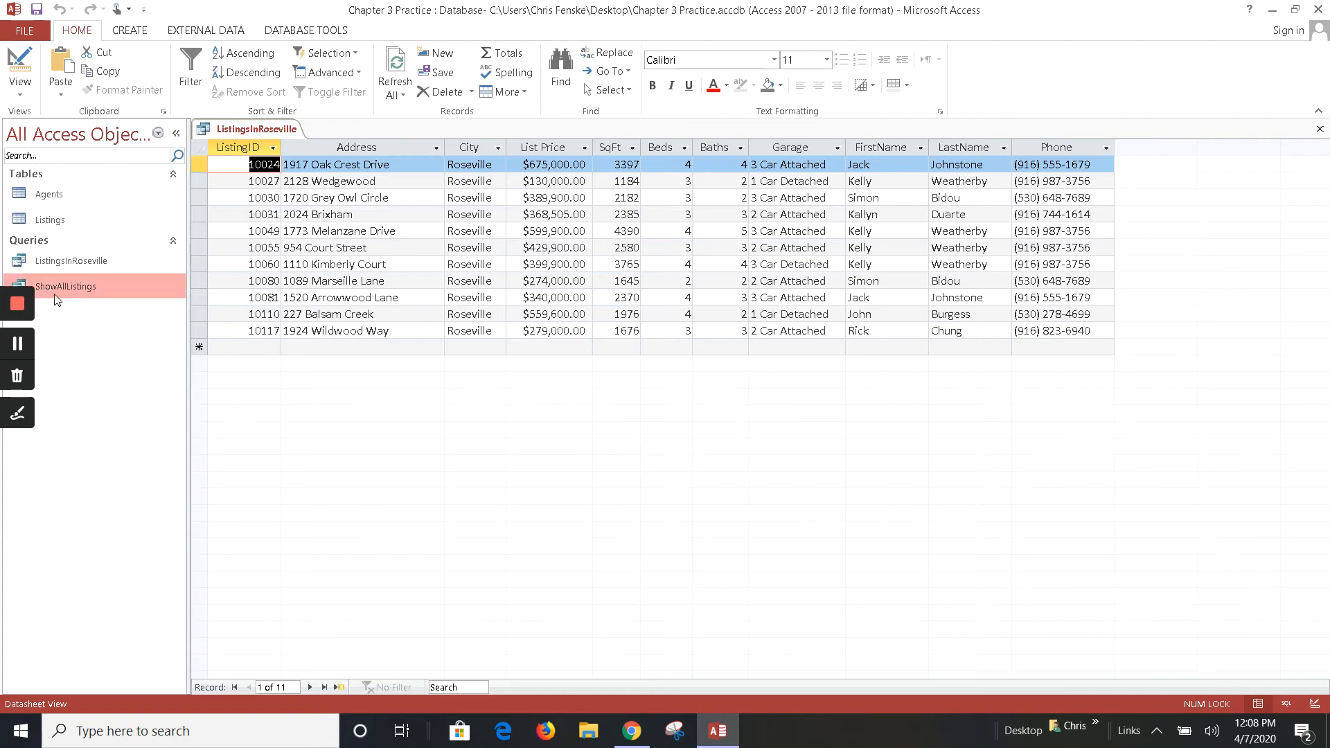
Close the ListingsInRoseville query and open the ShowAllListings query in Design View
left_click(1319, 129)
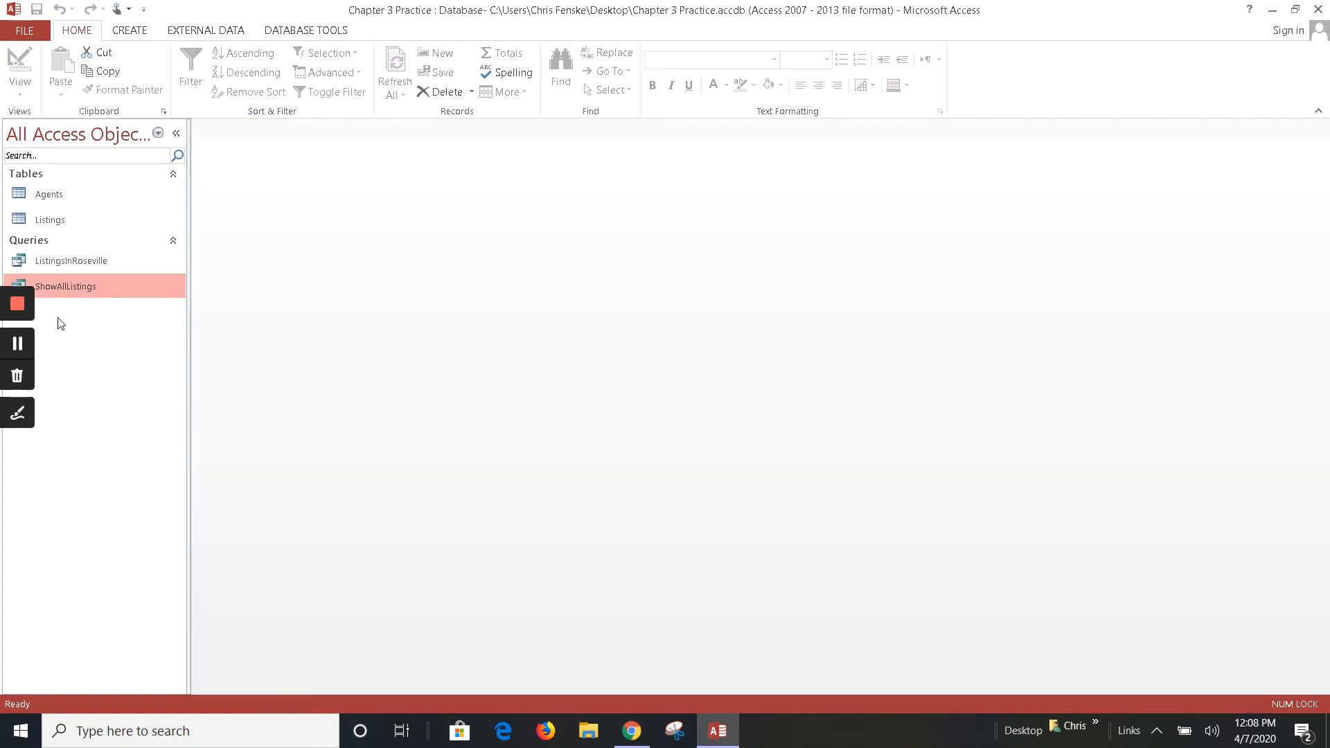
right_click(58, 285)
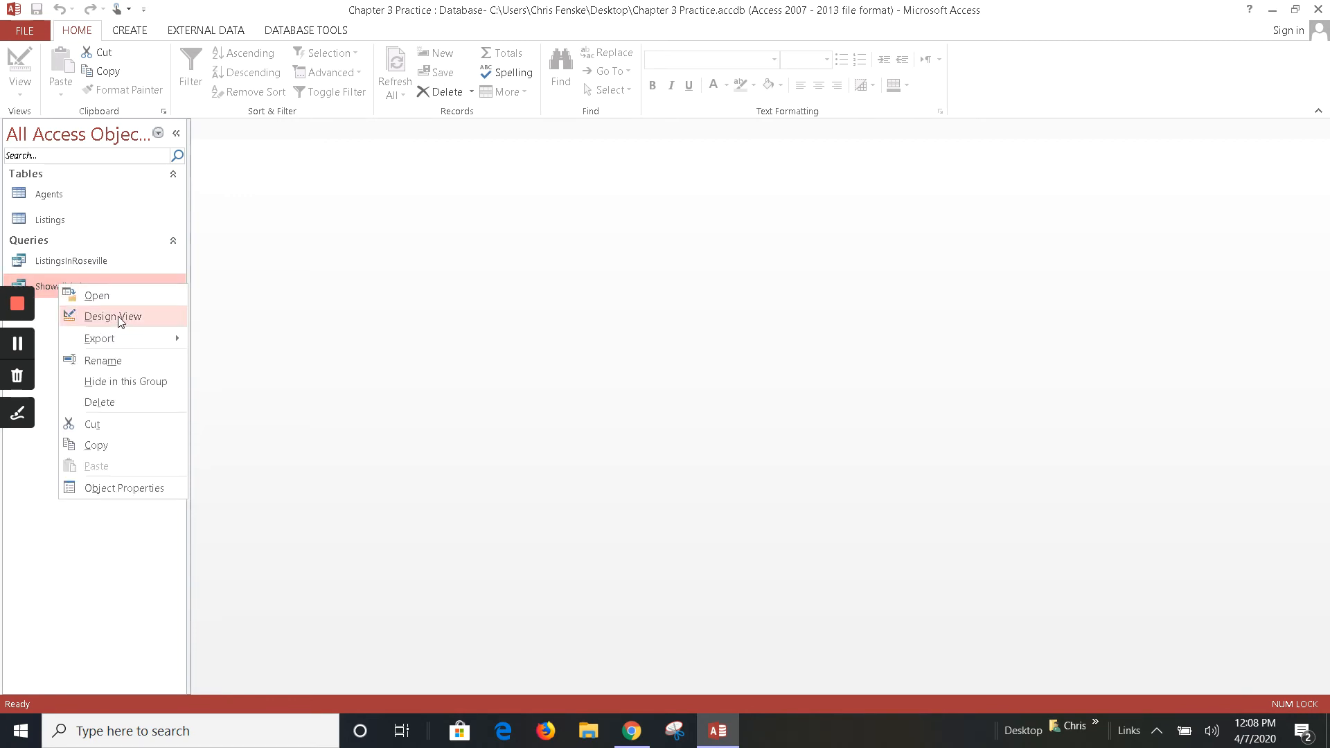
left_click(112, 316)
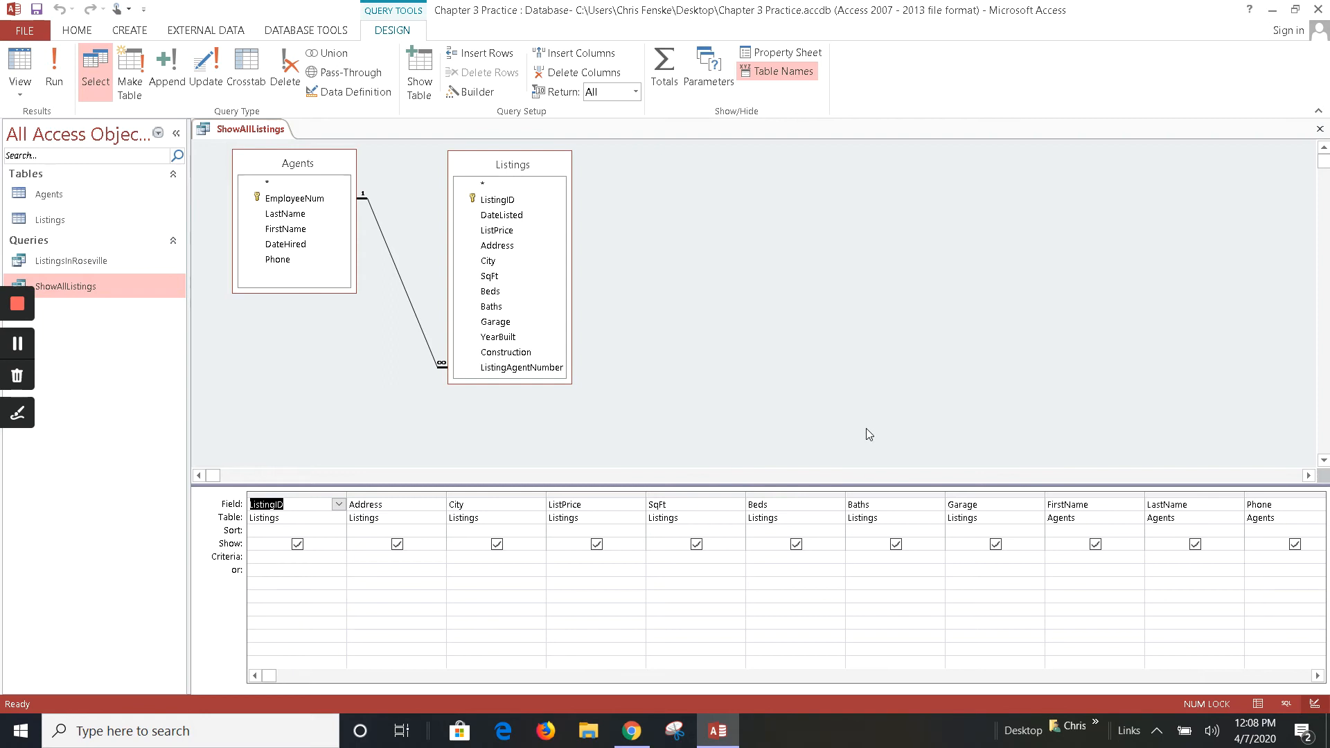
Open the Listings table, examine how its Garage values are worded, and close the table
double_click(49, 223)
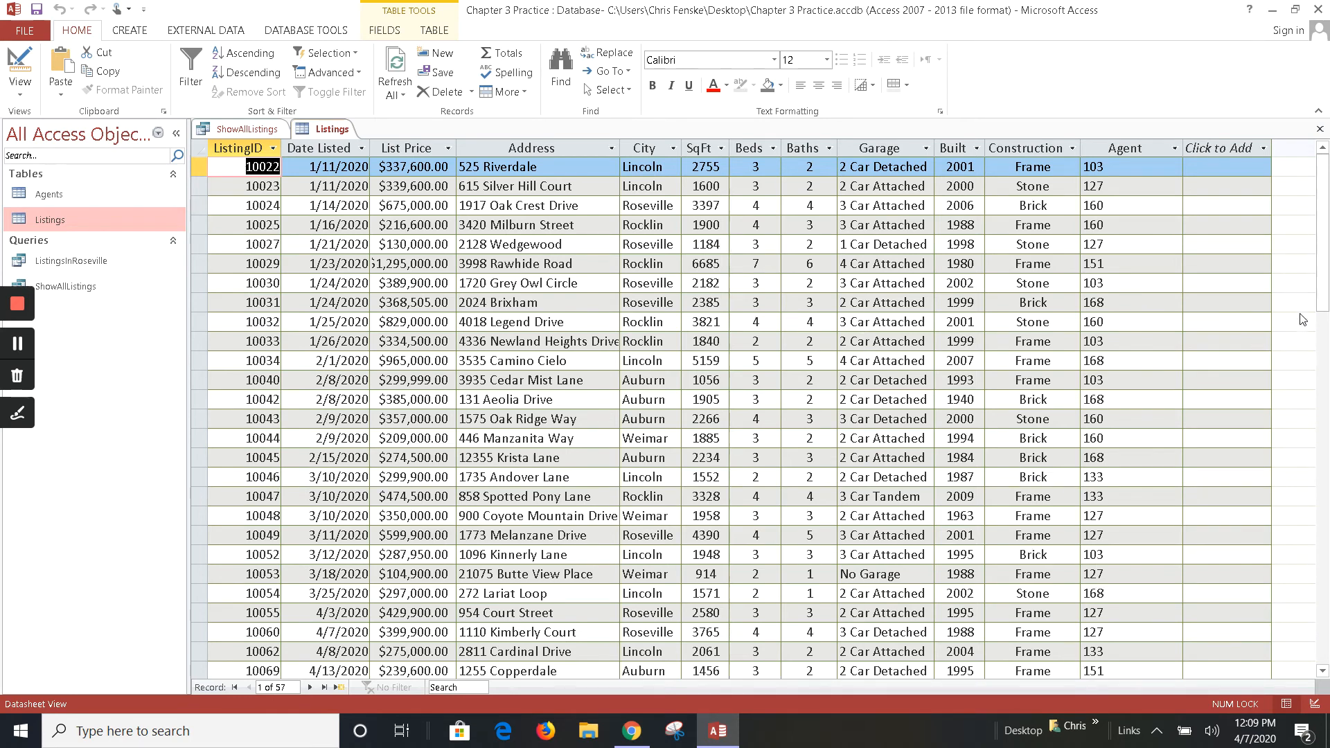
left_click_drag(1316, 291, 1312, 365)
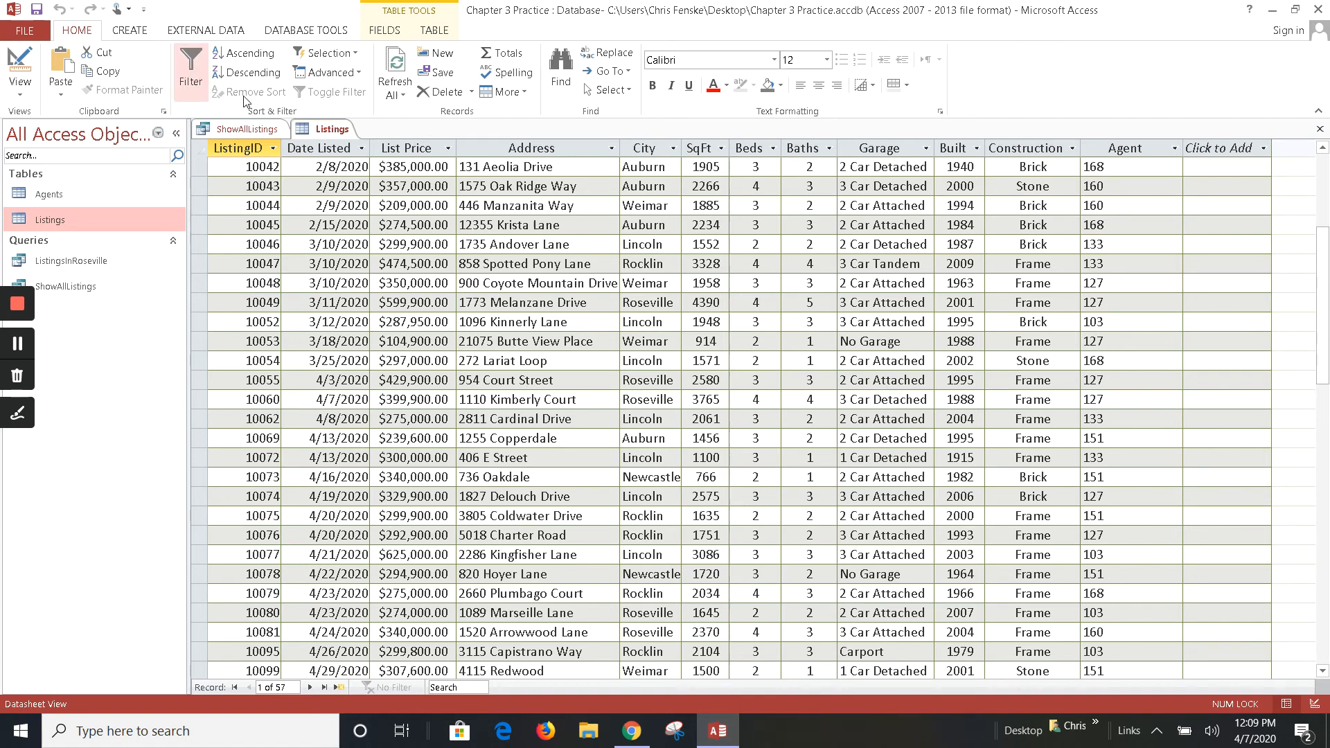
left_click(1320, 129)
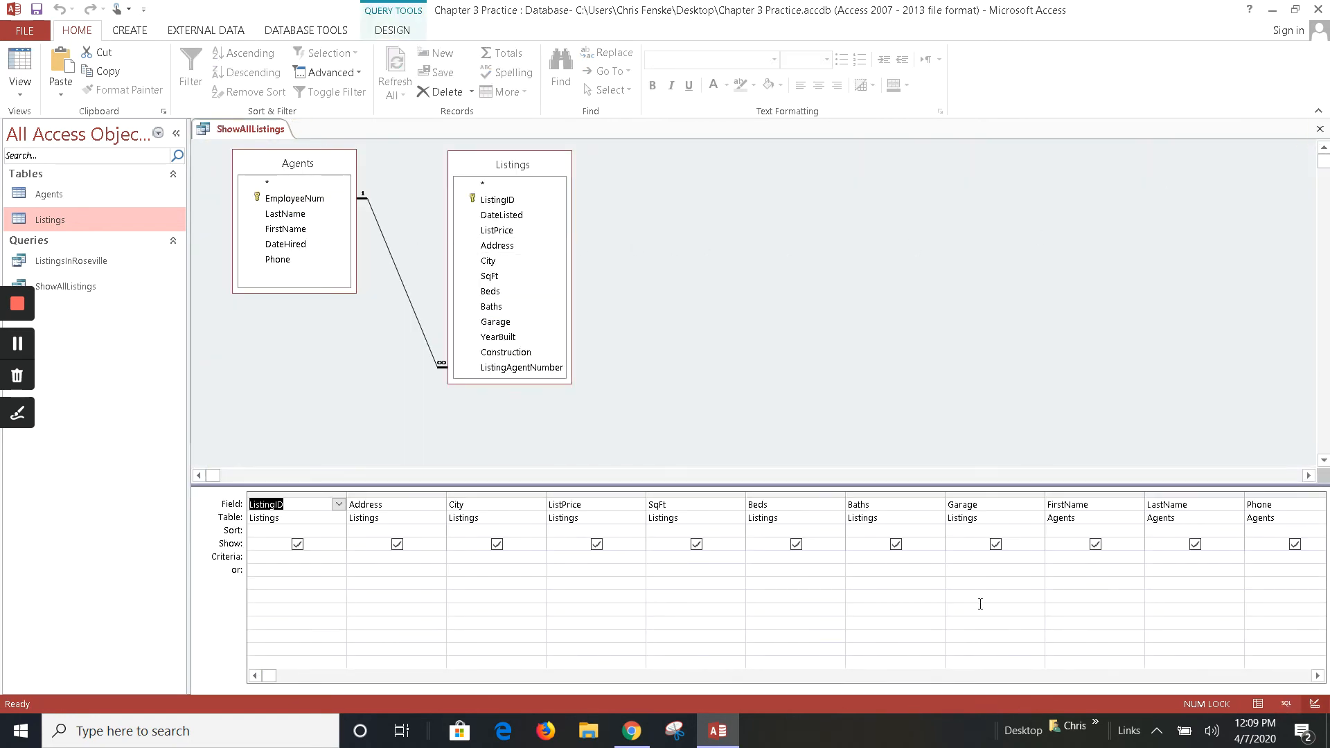
Try the criterion "Attached" on the Garage field, view the query's datasheet, and return to the design
left_click(971, 557)
left_click(971, 556)
type("Attached")
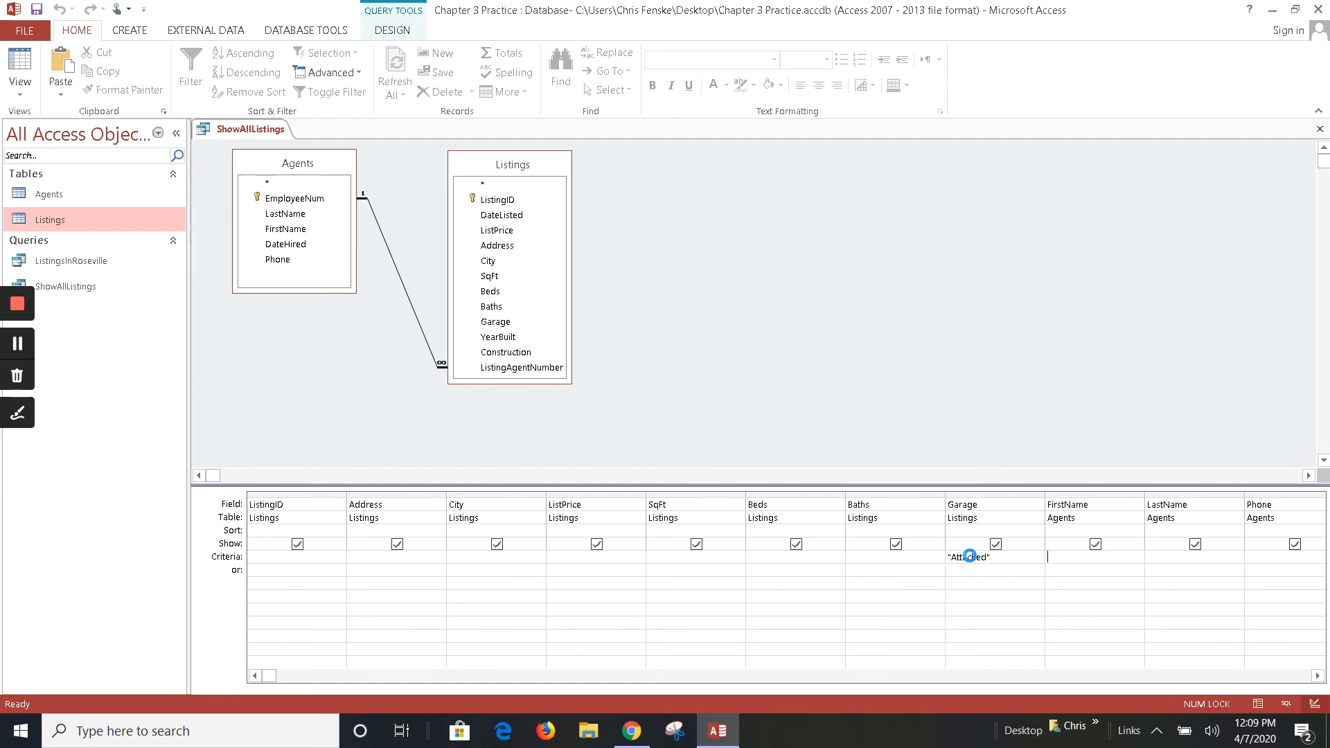
left_click(1051, 557)
left_click(388, 31)
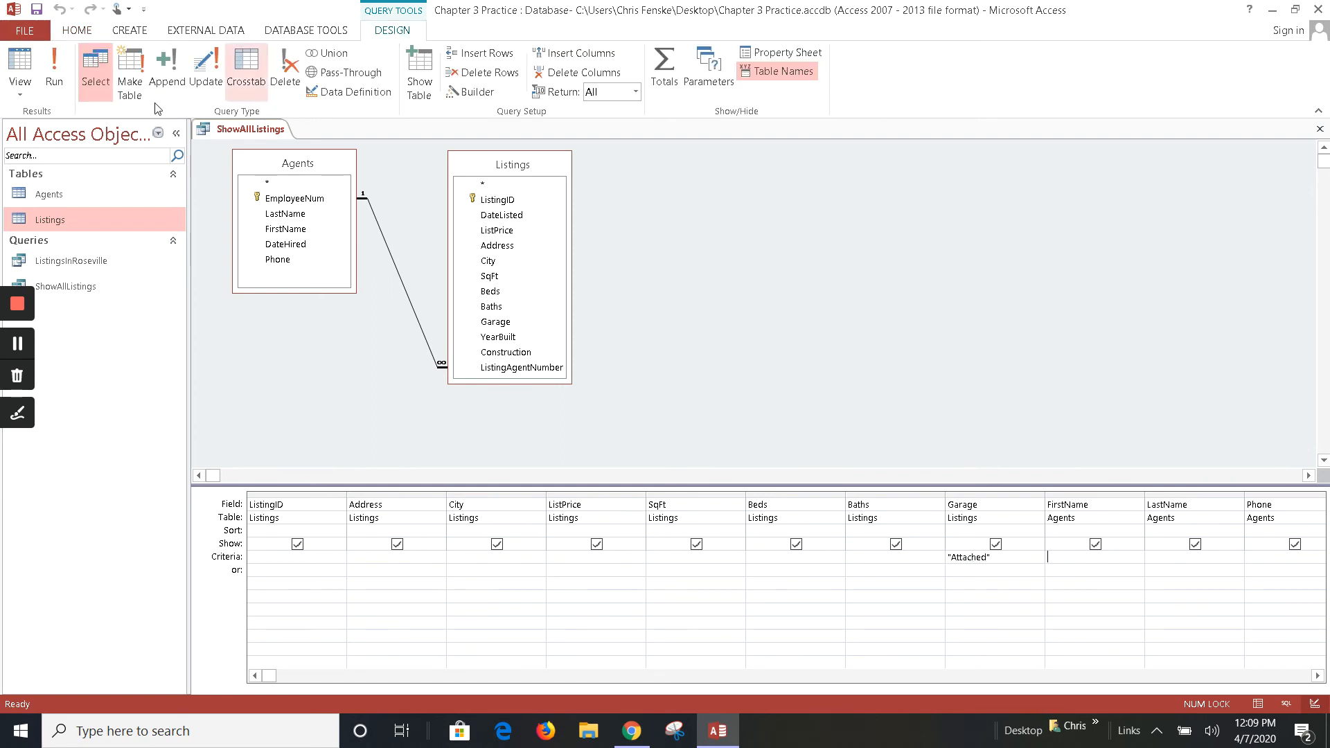
left_click(20, 66)
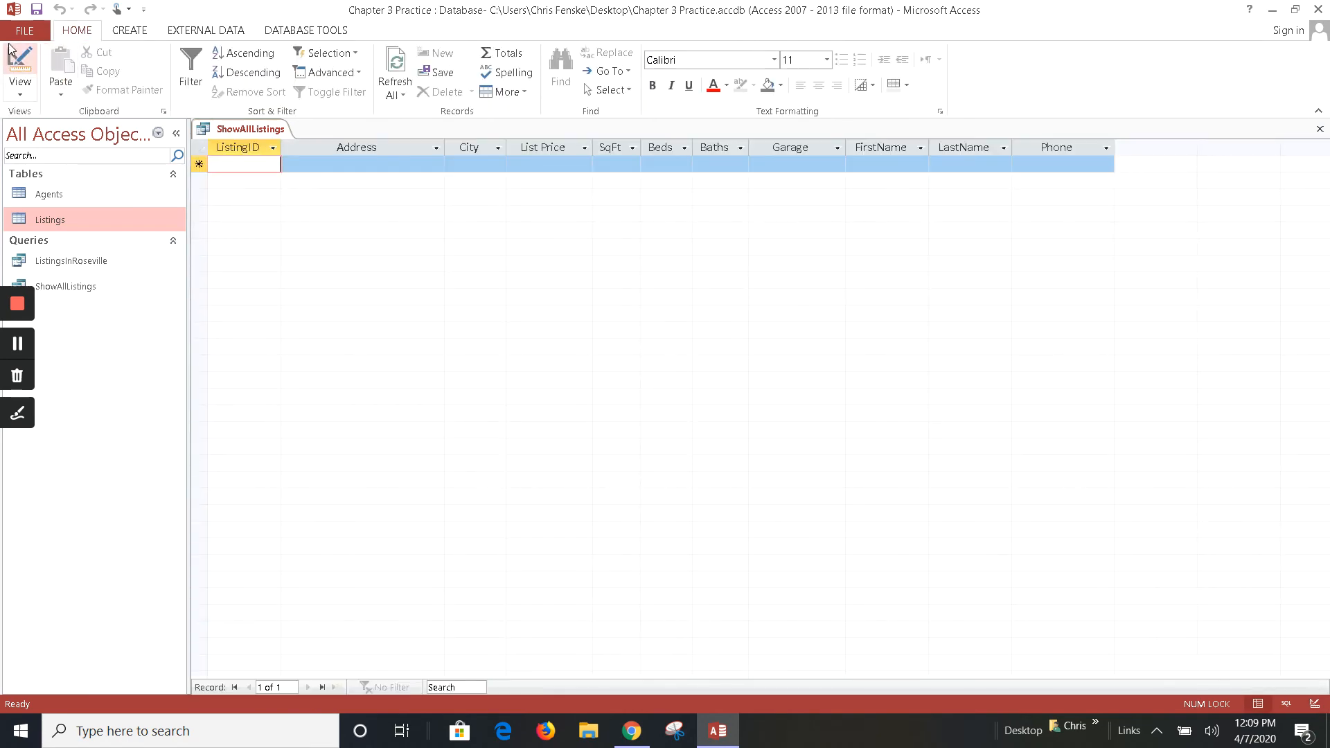
left_click(19, 66)
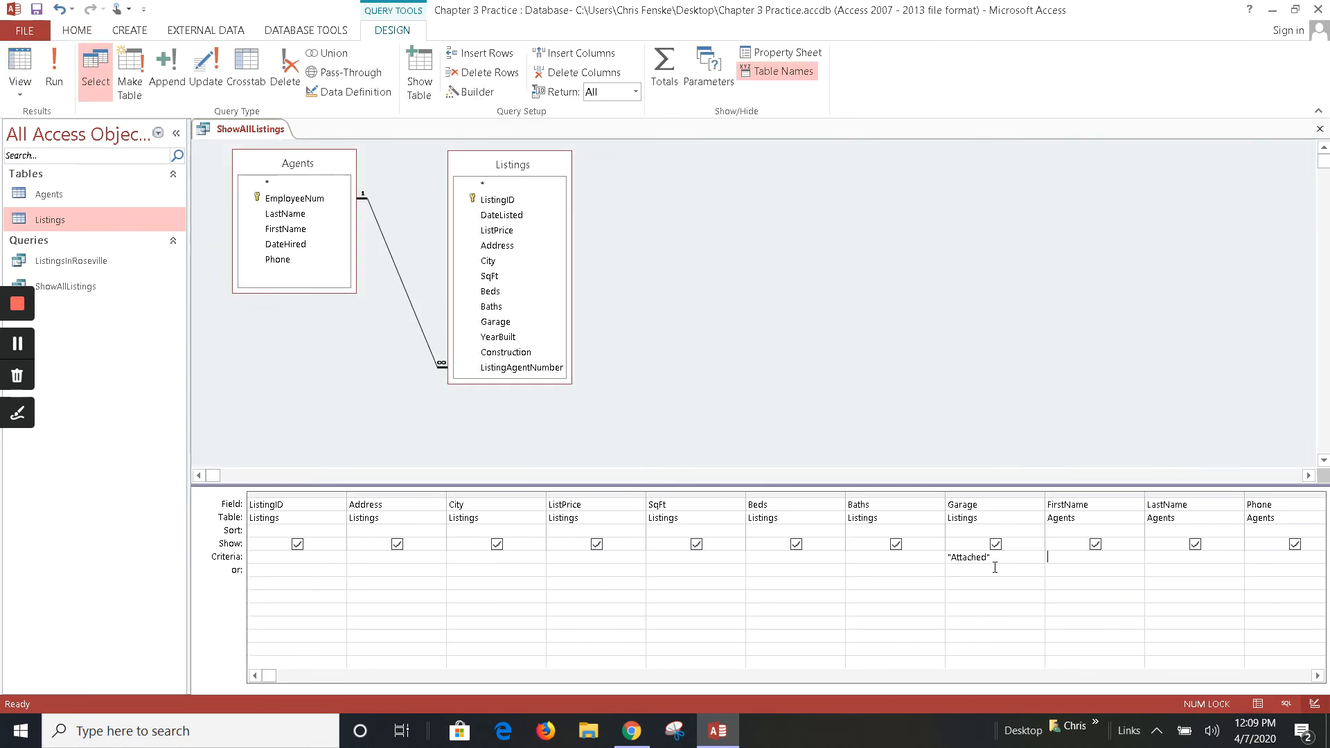
Set the Garage criterion to Like "*Attached", run the query, review the records, and return to Design View
left_click_drag(990, 557, 948, 557)
type("Like \"")
type("*Attached")
left_click(53, 66)
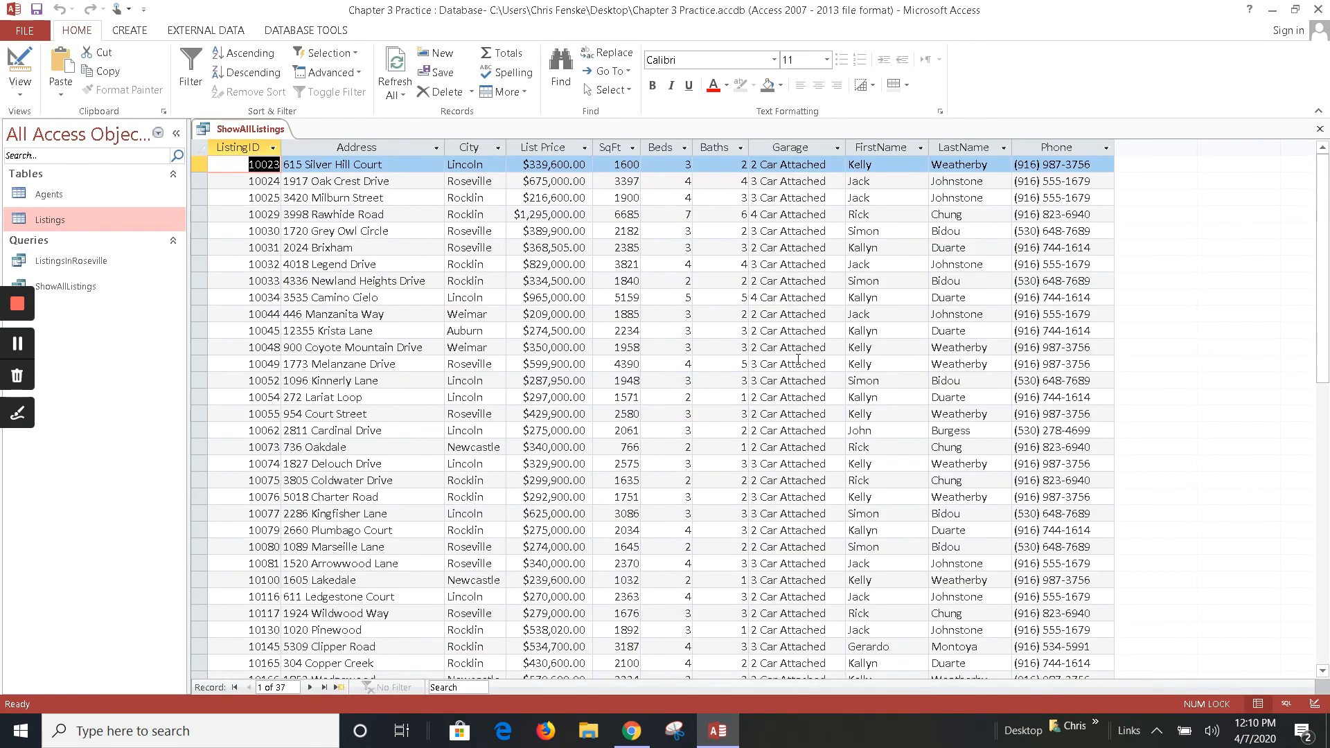
scroll(798, 360, "down", 3)
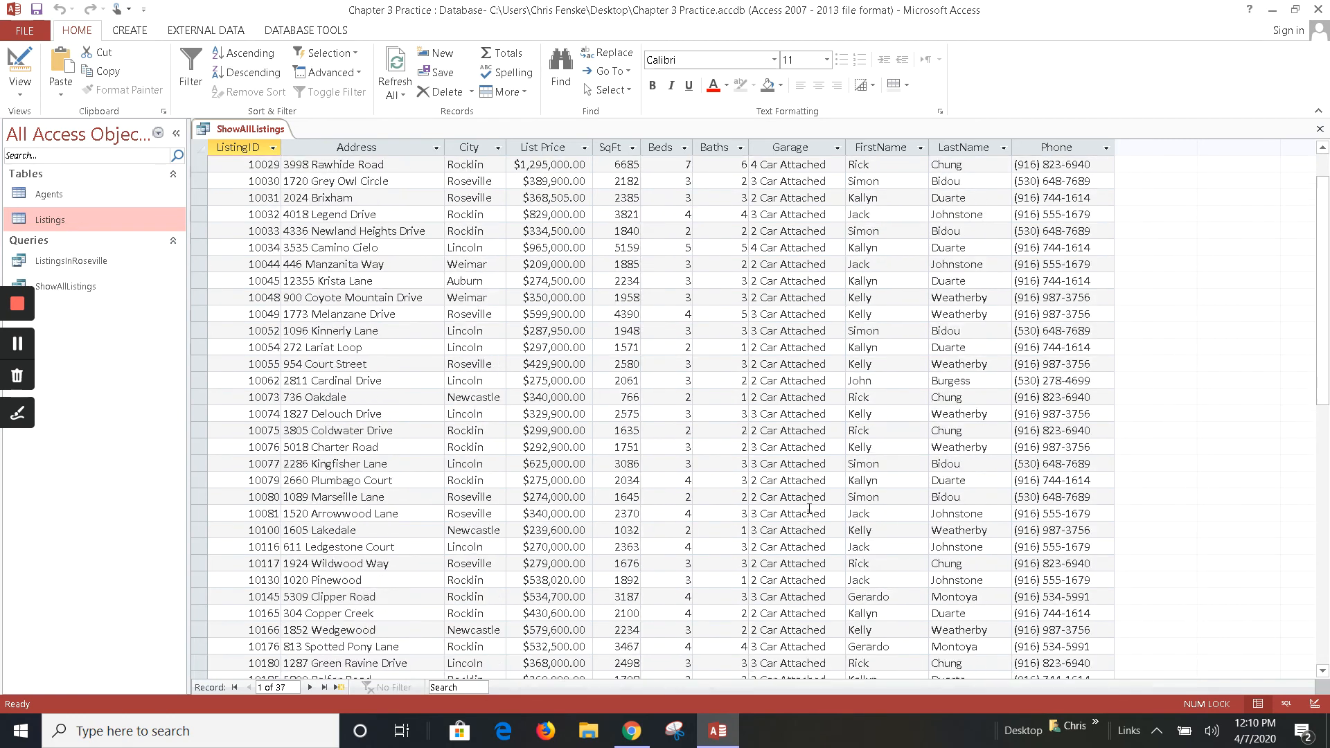
scroll(810, 509, "up", 1)
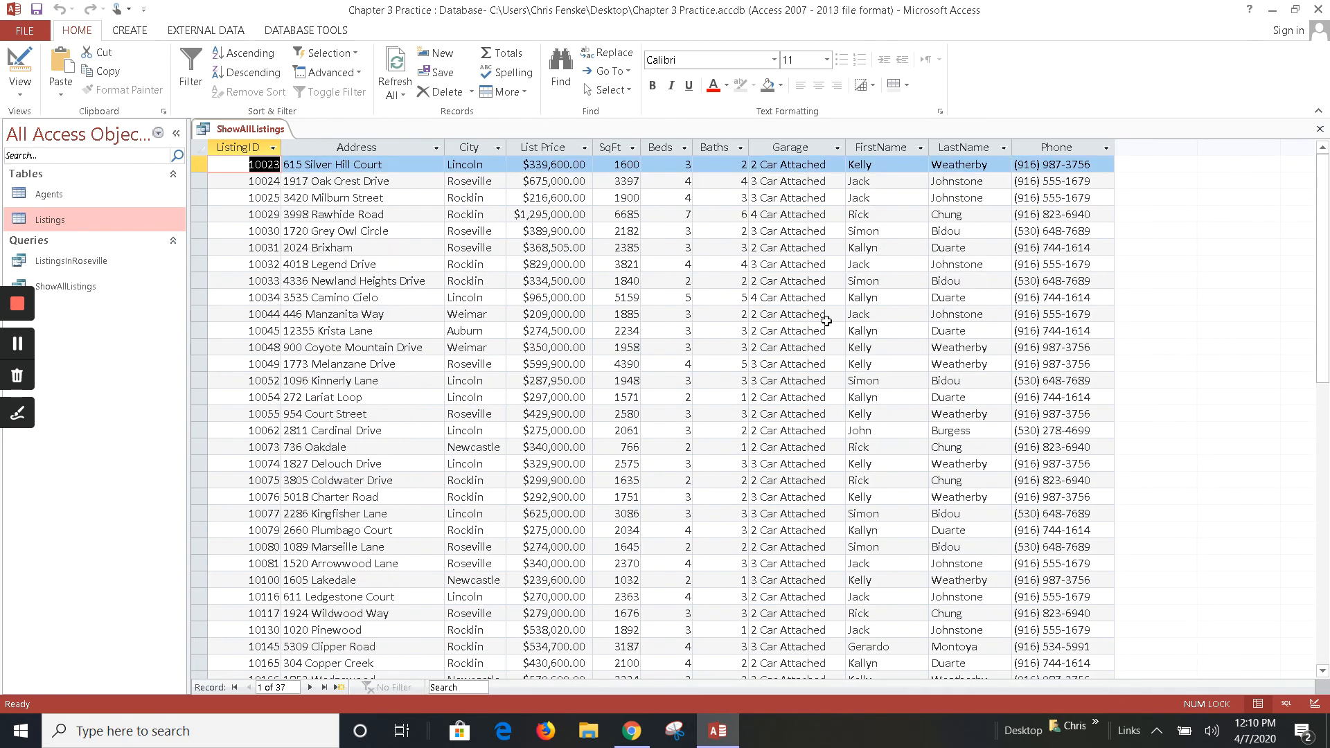
left_click(21, 62)
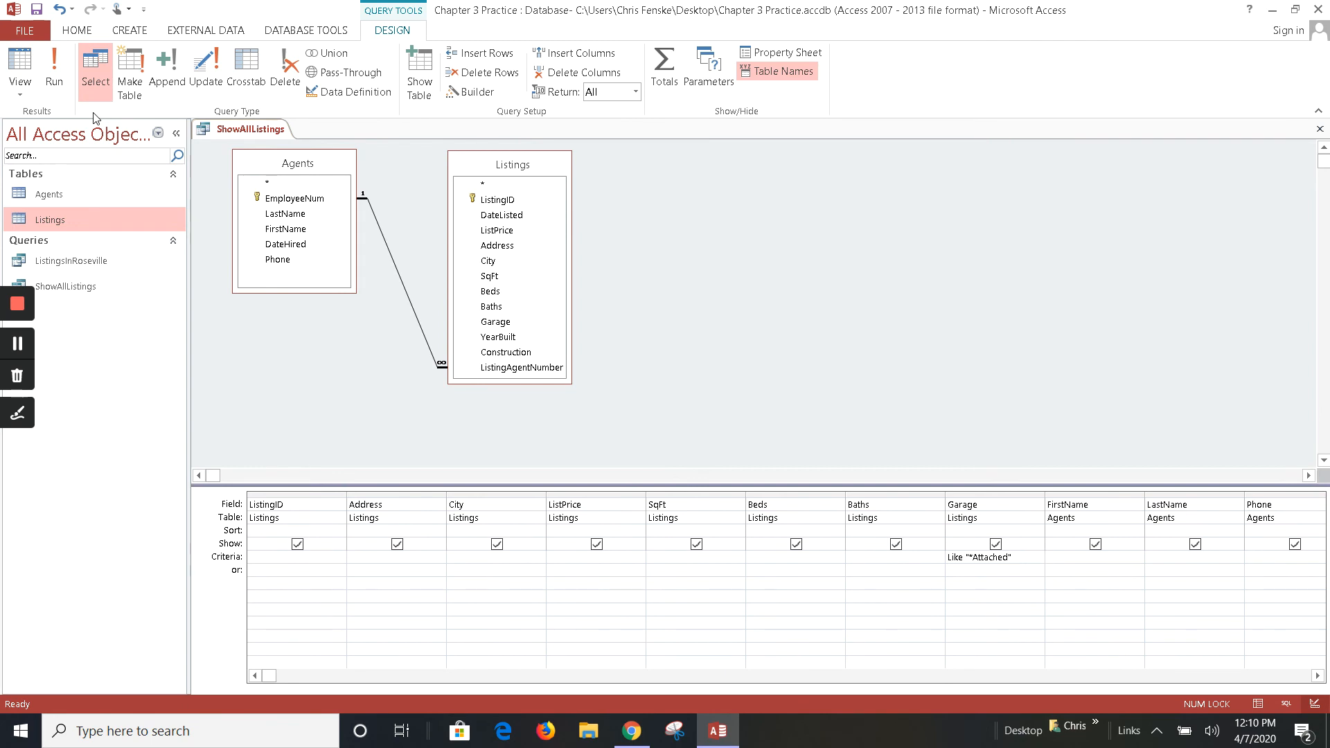